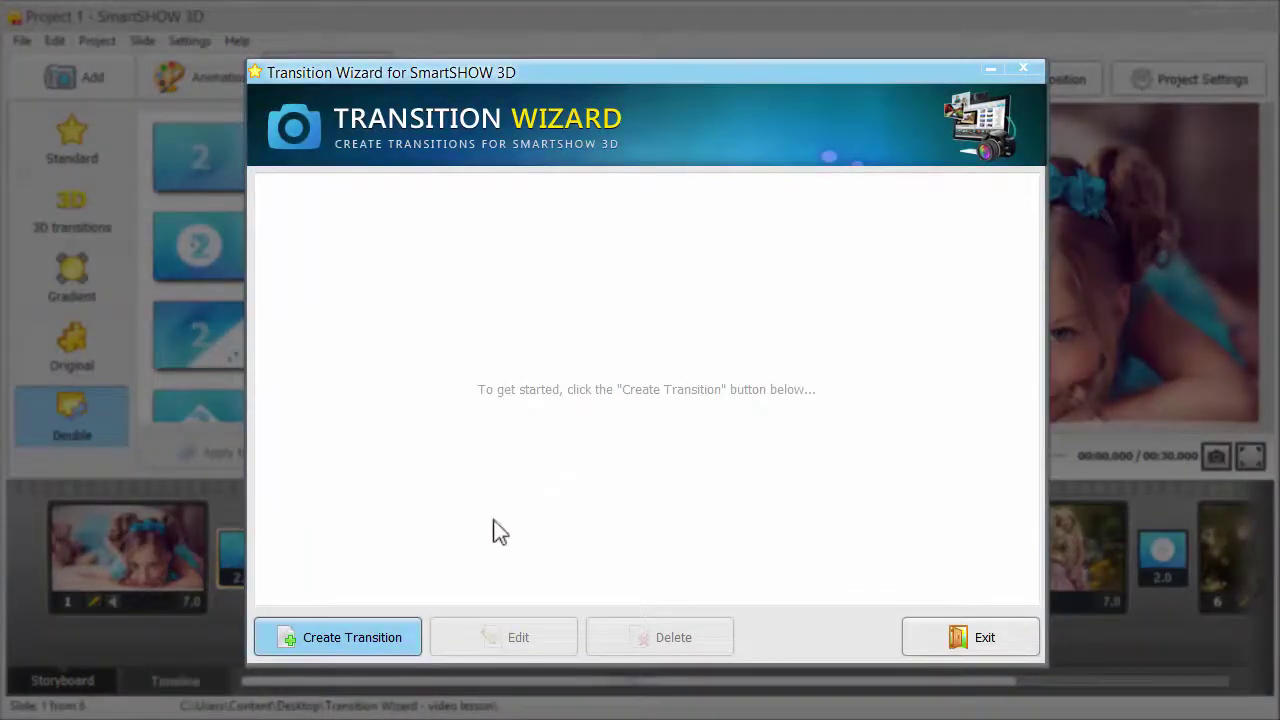
Create a new transition, preview its default fade from A to B, and select the Starting slide layer
left_click(285, 646)
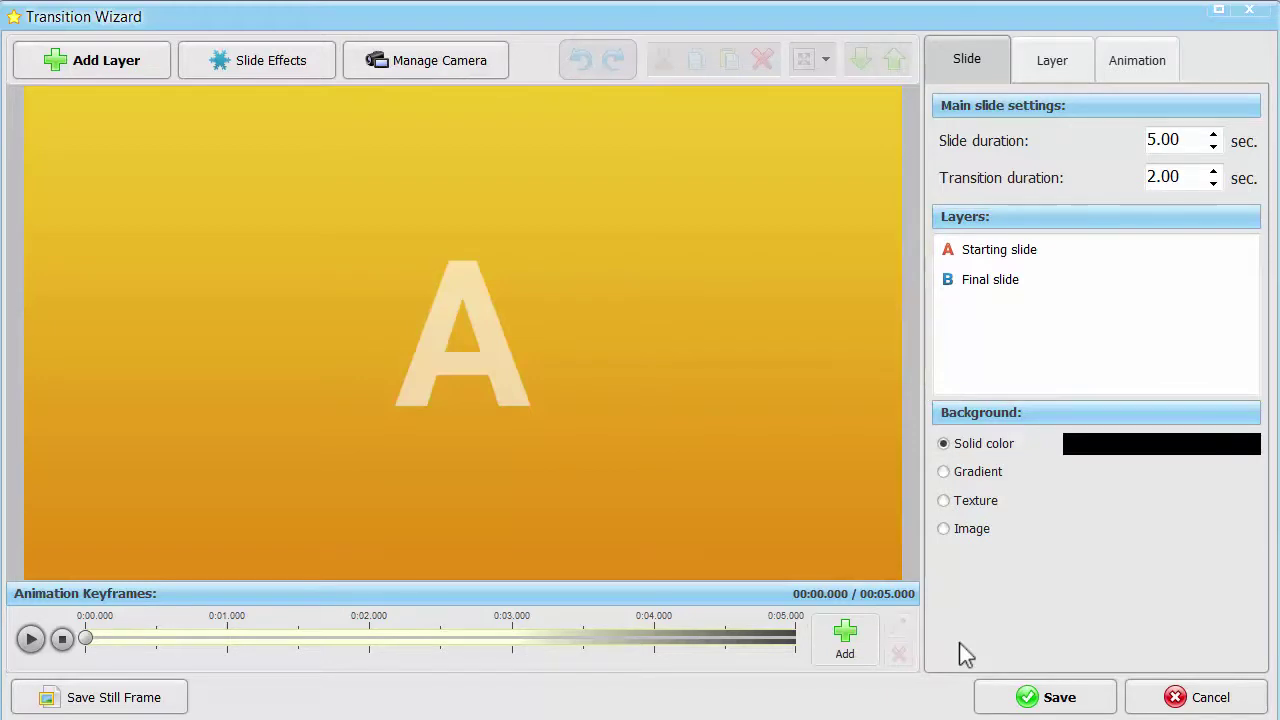
left_click(40, 638)
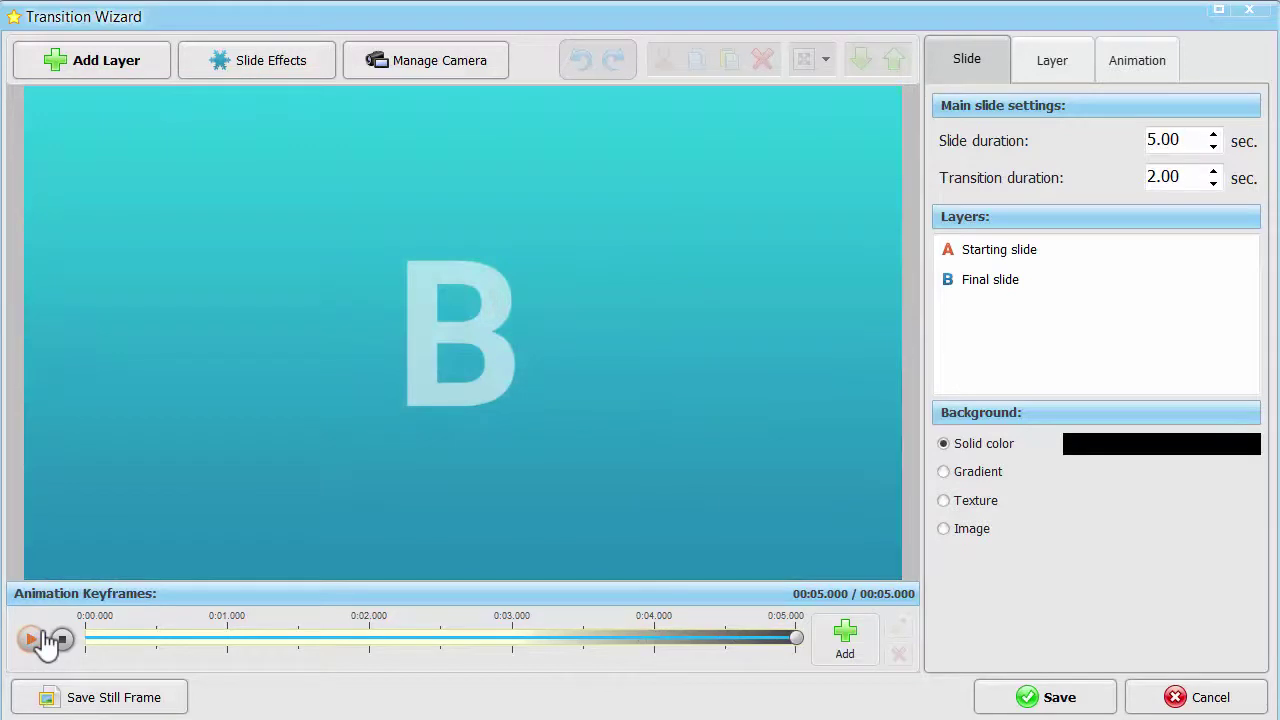
left_click(993, 250)
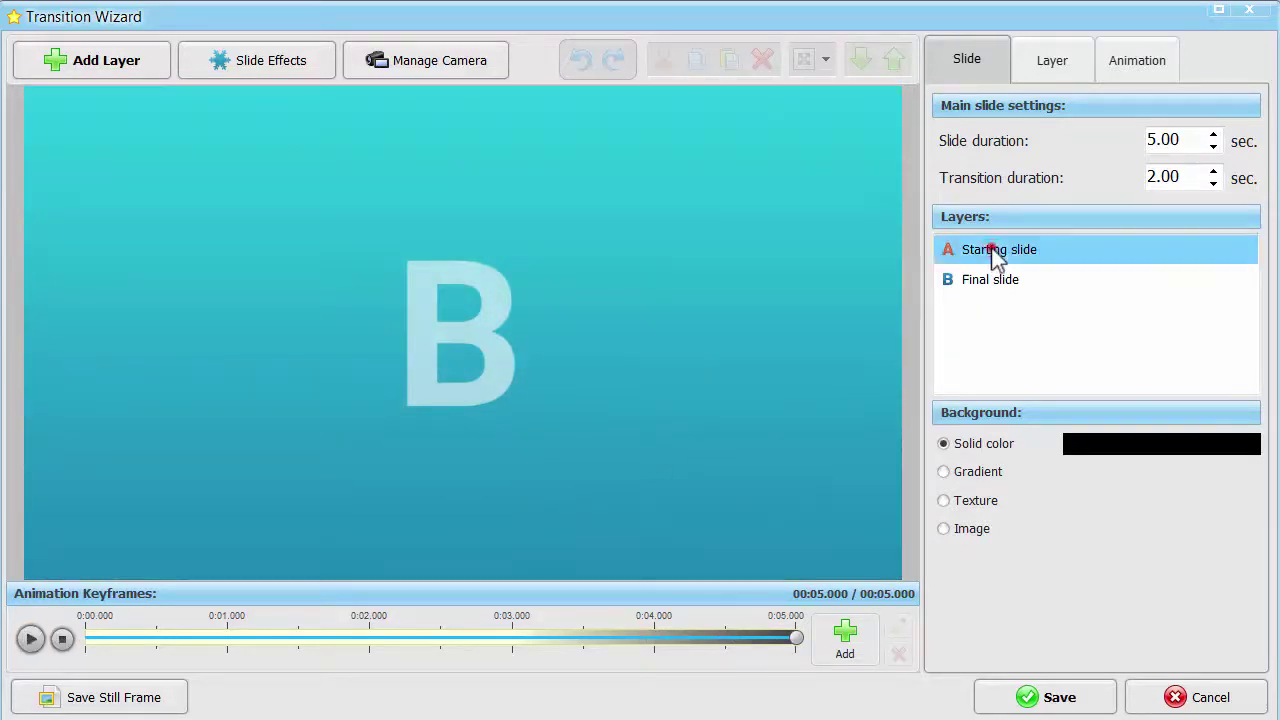
Give slide A's Keyframe 2 opacity 100%, scale 63%, 3D rotation 60°, and move it to 2 s
left_click(1047, 72)
left_click(1120, 75)
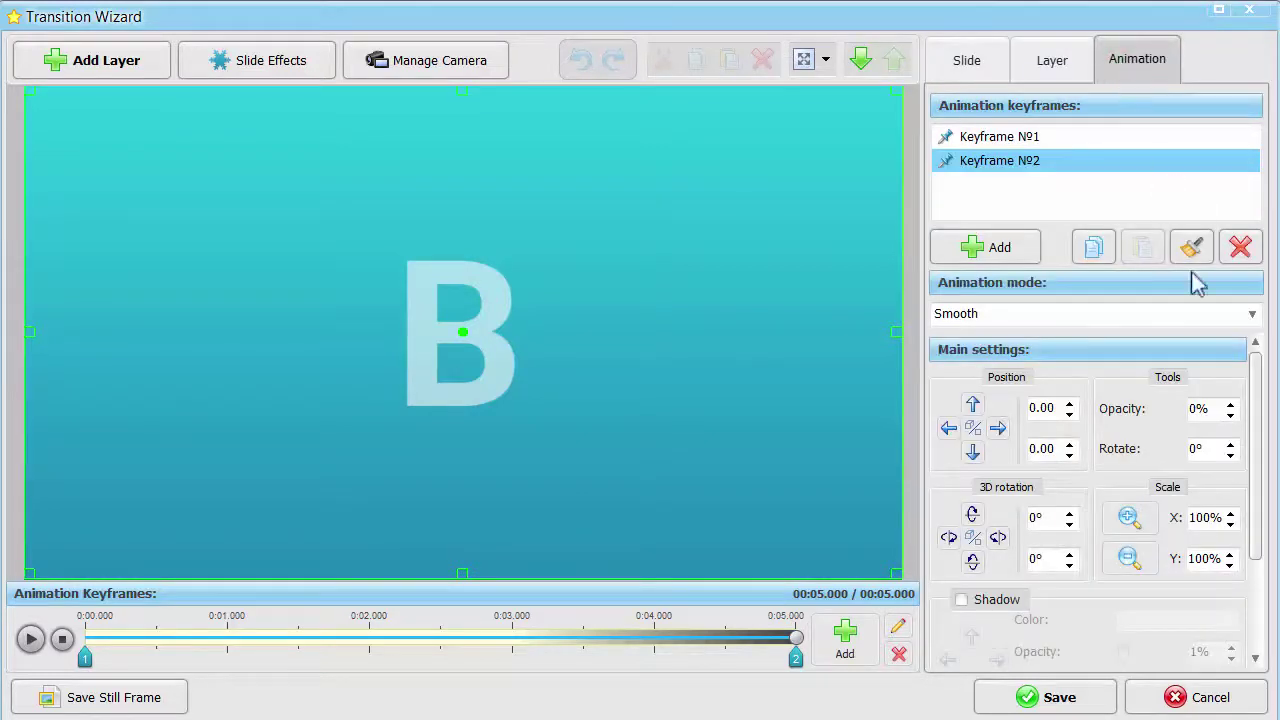
left_click(1193, 415)
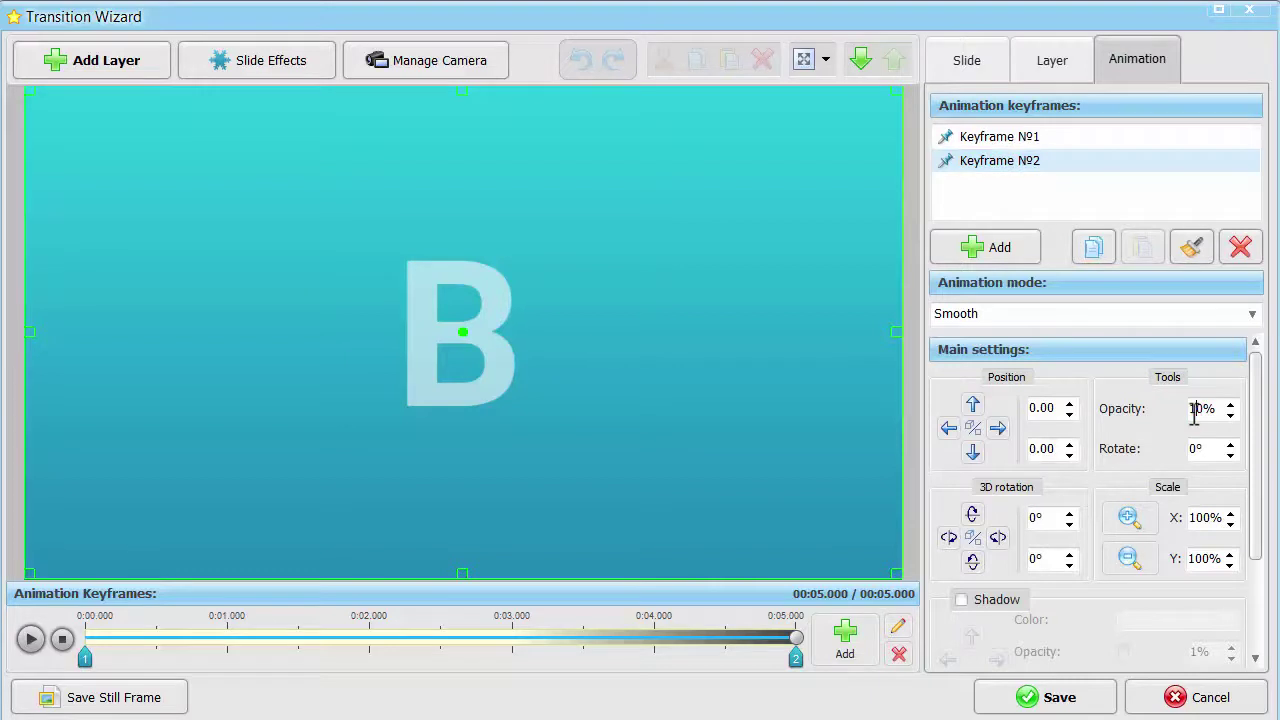
type("0")
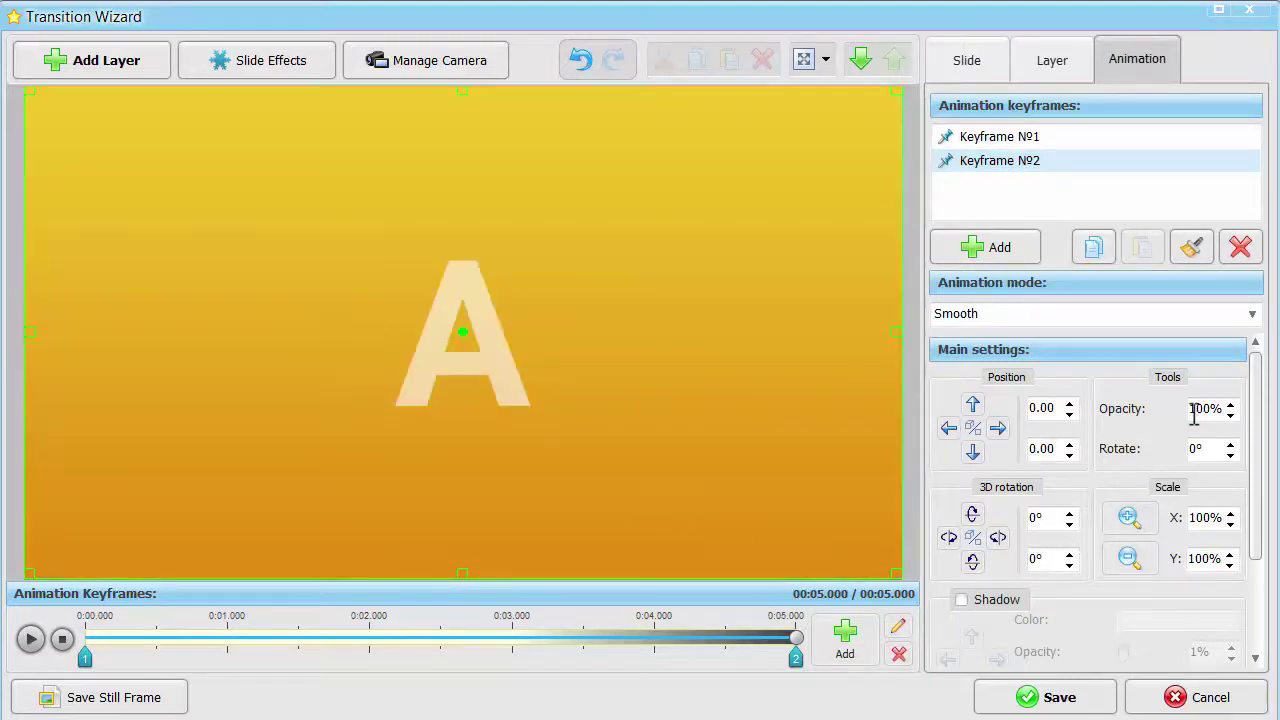
left_click_drag(1131, 558, 1138, 566)
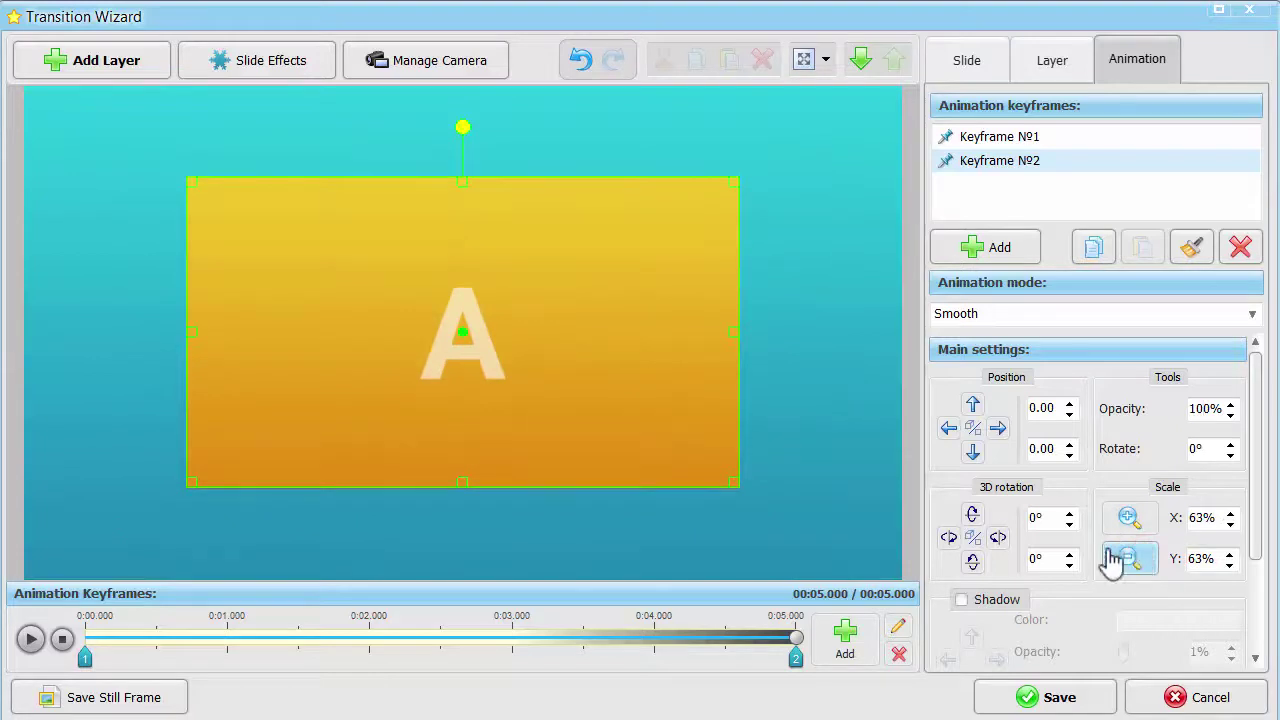
left_click_drag(970, 522, 970, 522)
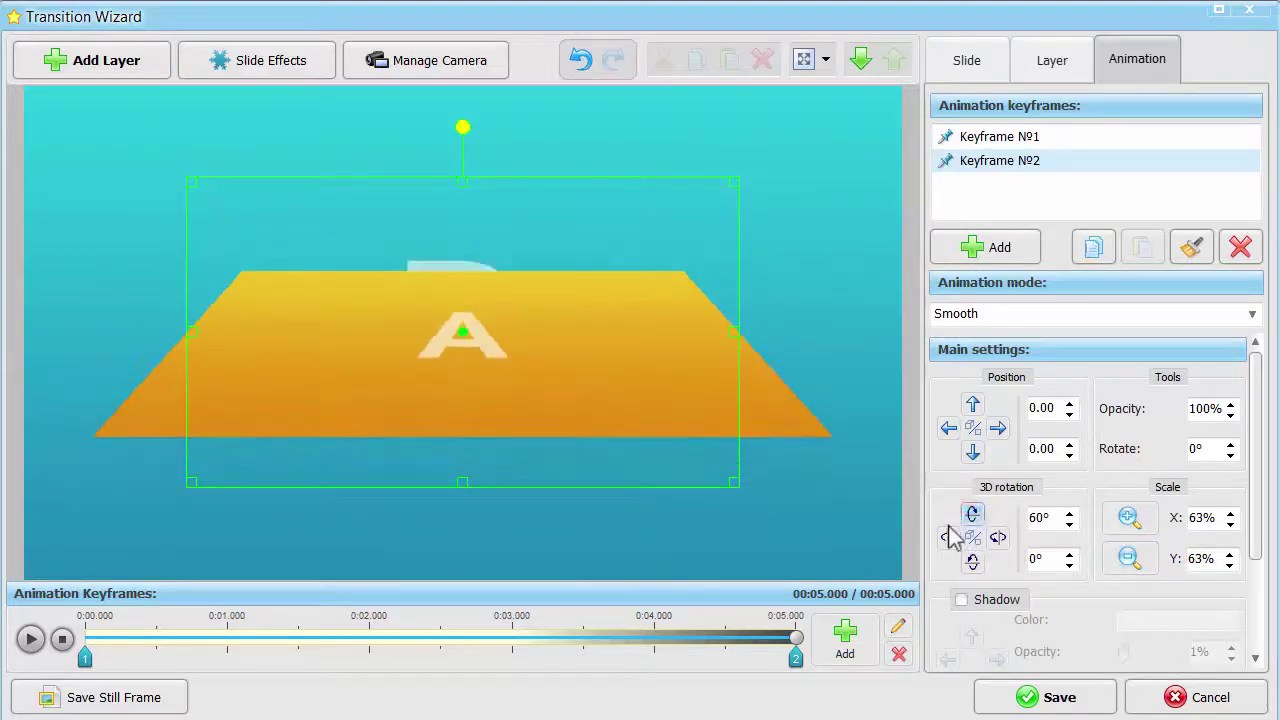
left_click_drag(795, 660, 375, 658)
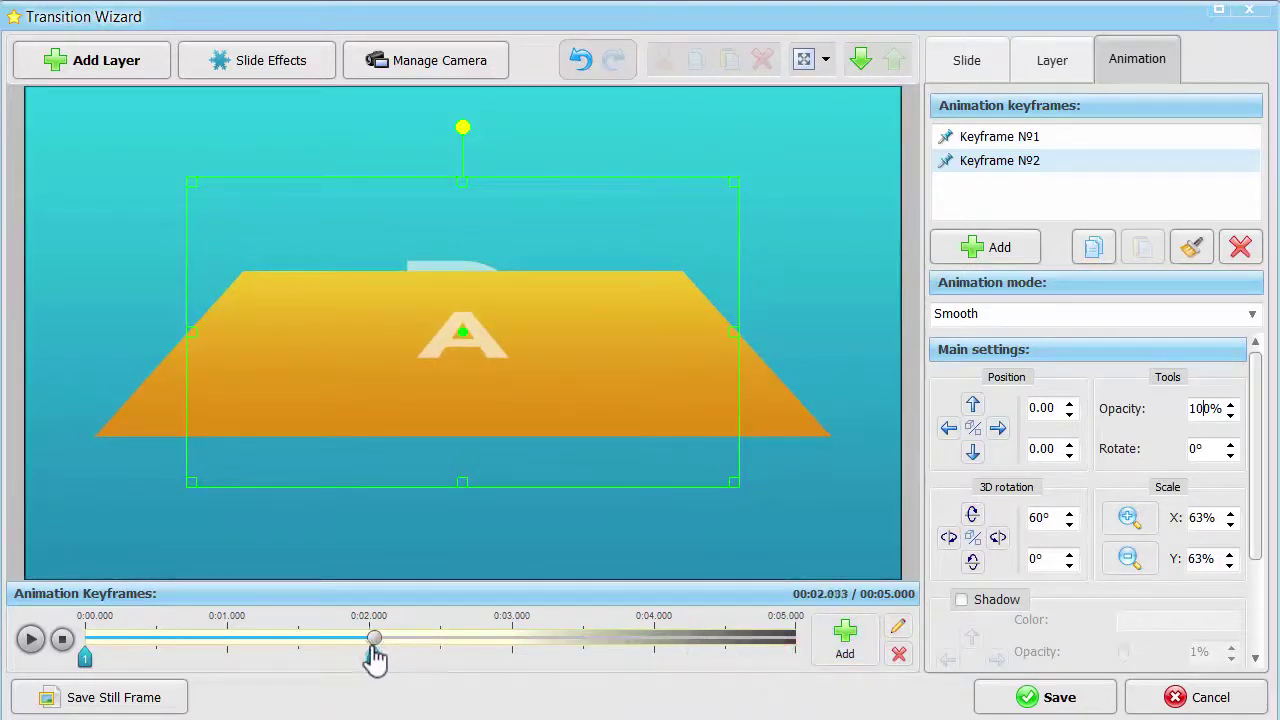
Add an end Keyframe 3 lifting slide A to Y -56, then replay the transition
left_click(795, 645)
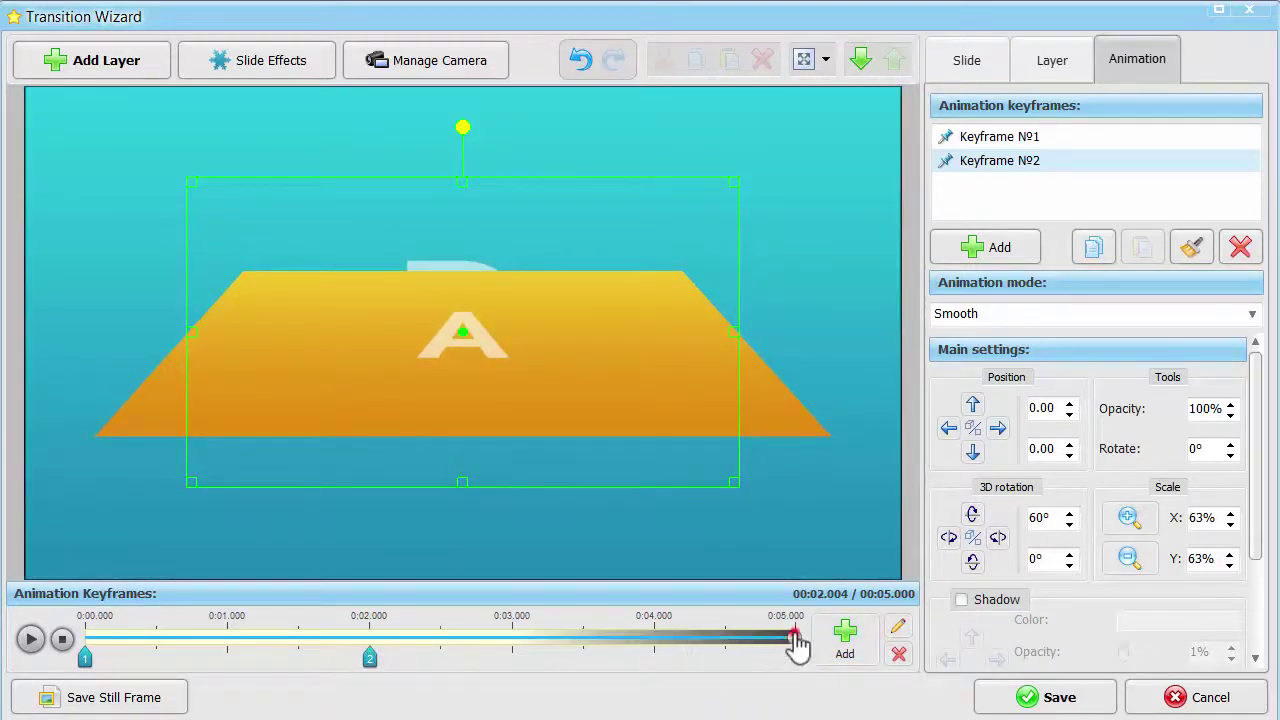
left_click(845, 648)
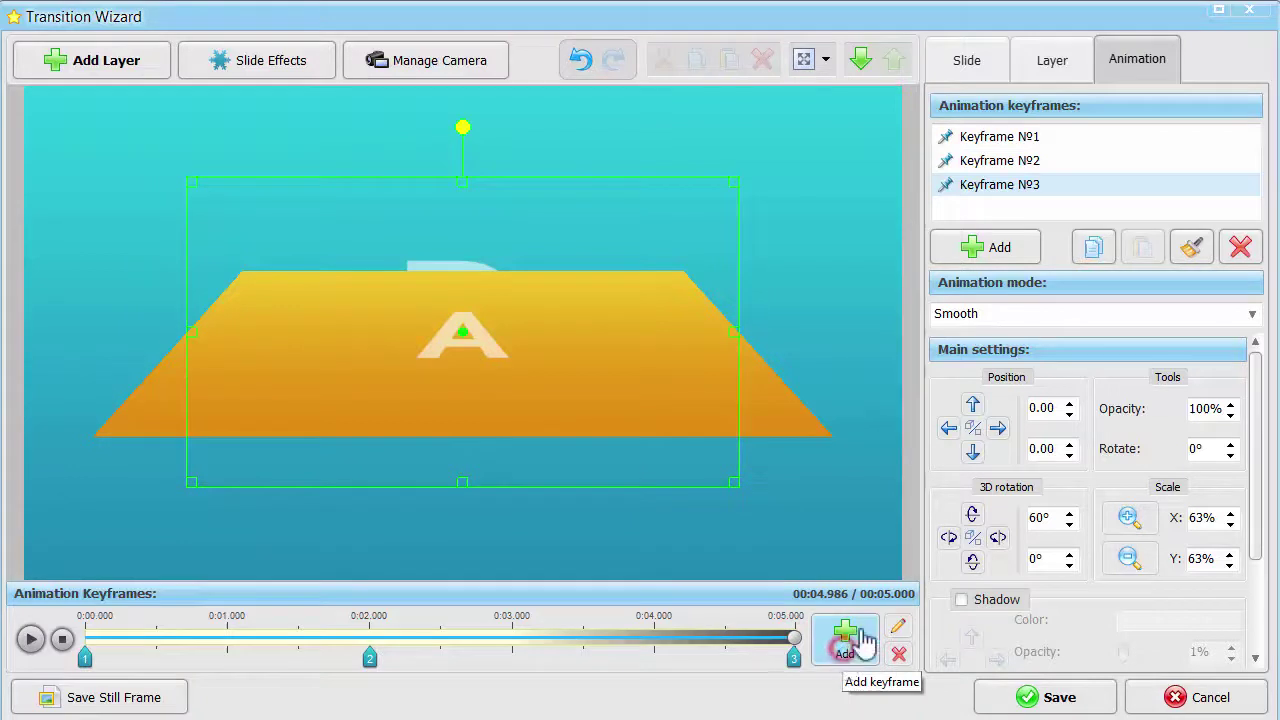
left_click_drag(973, 405, 975, 405)
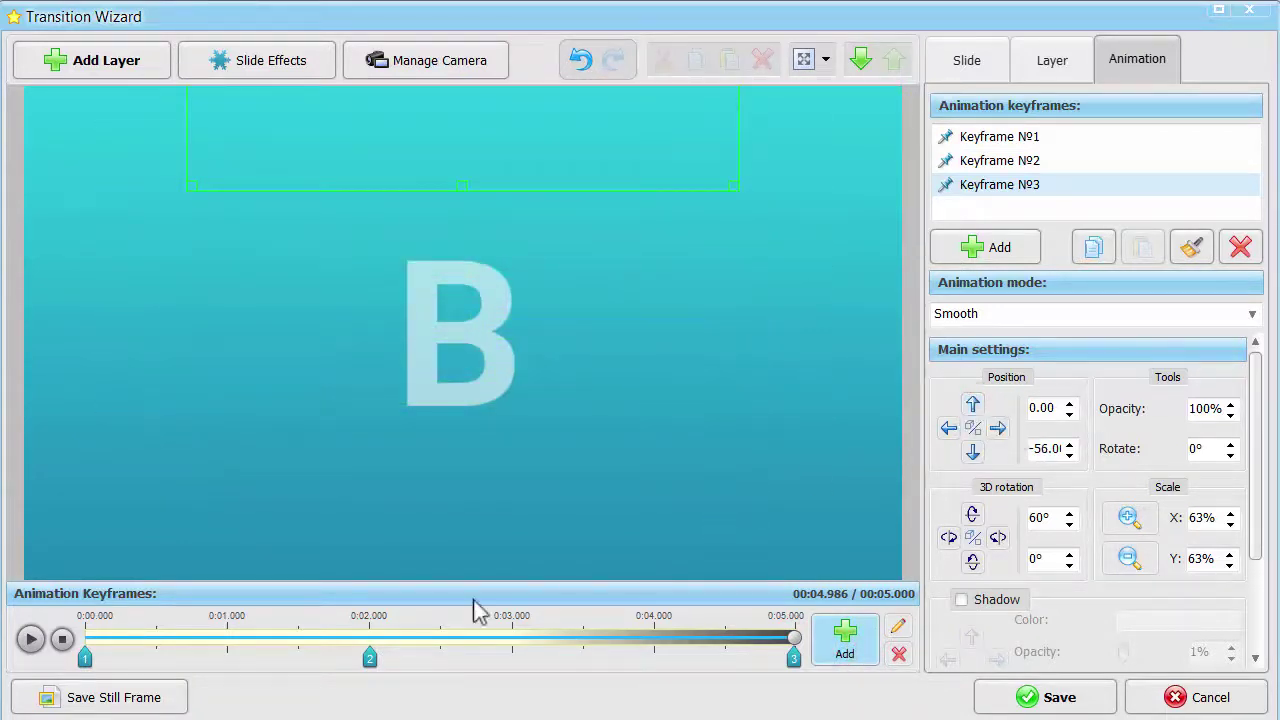
left_click(62, 638)
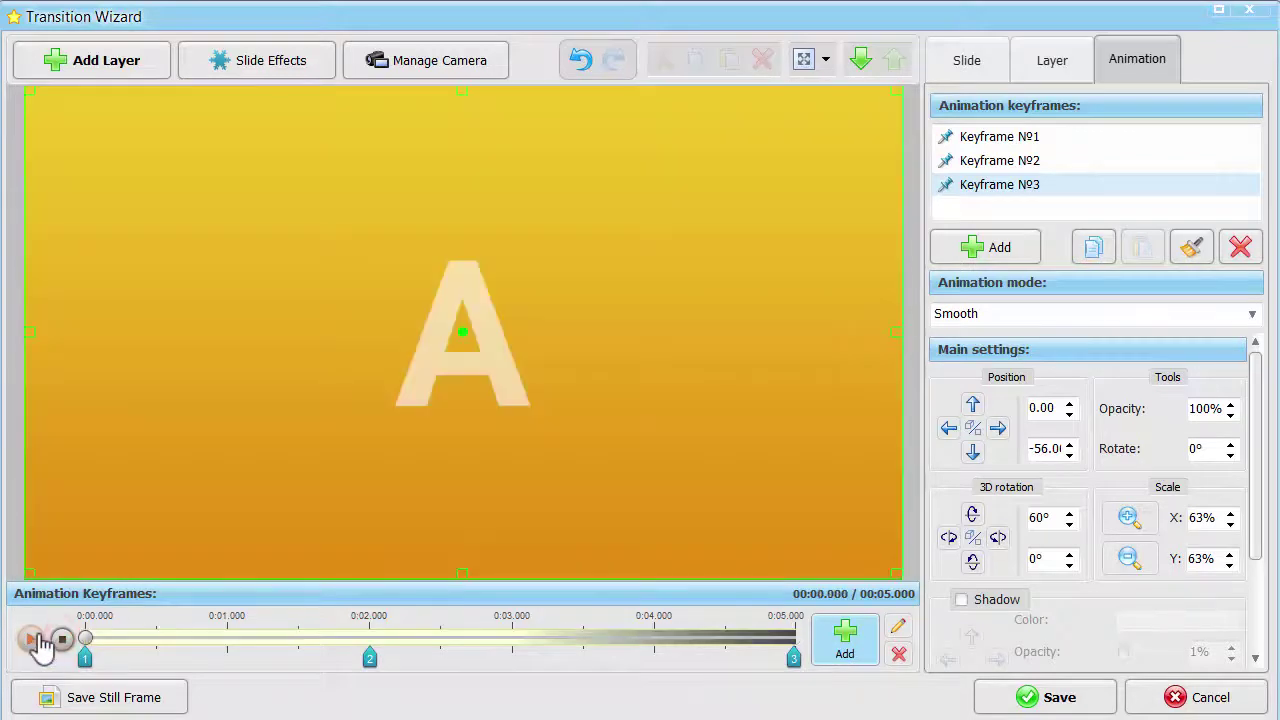
left_click(32, 640)
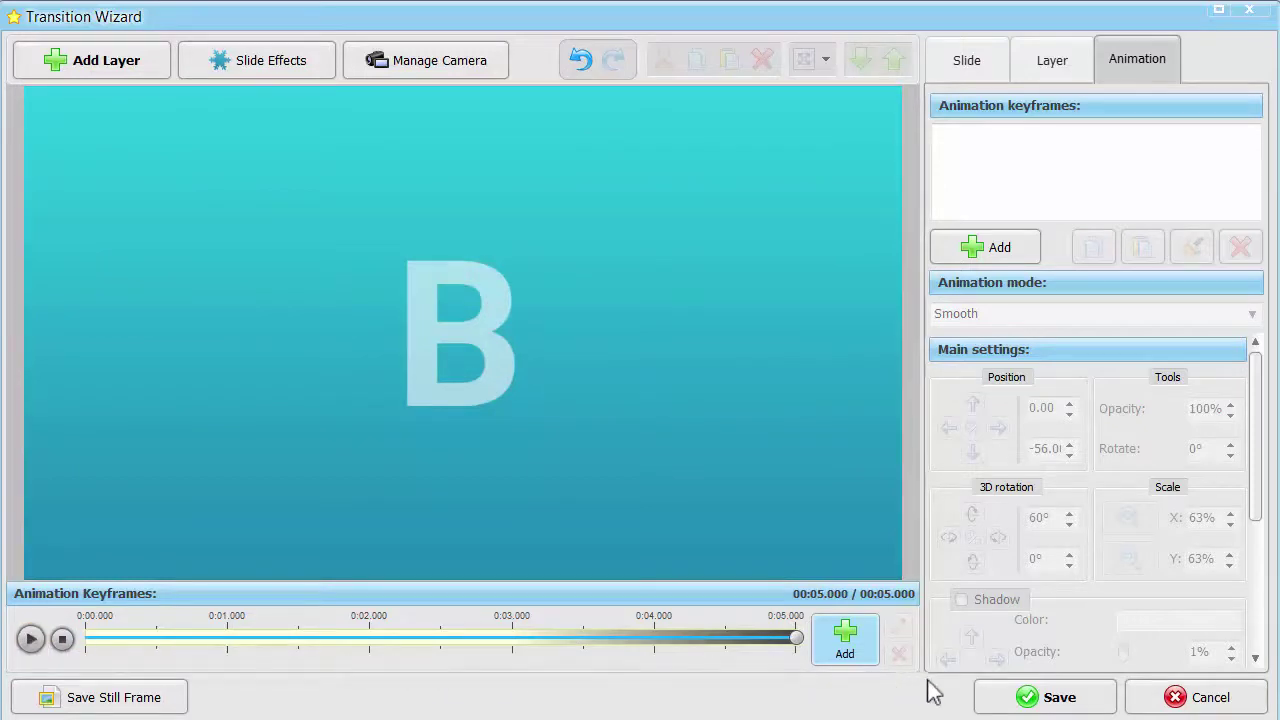
Save the transition as the template '3D flip and moving up'
left_click(1010, 700)
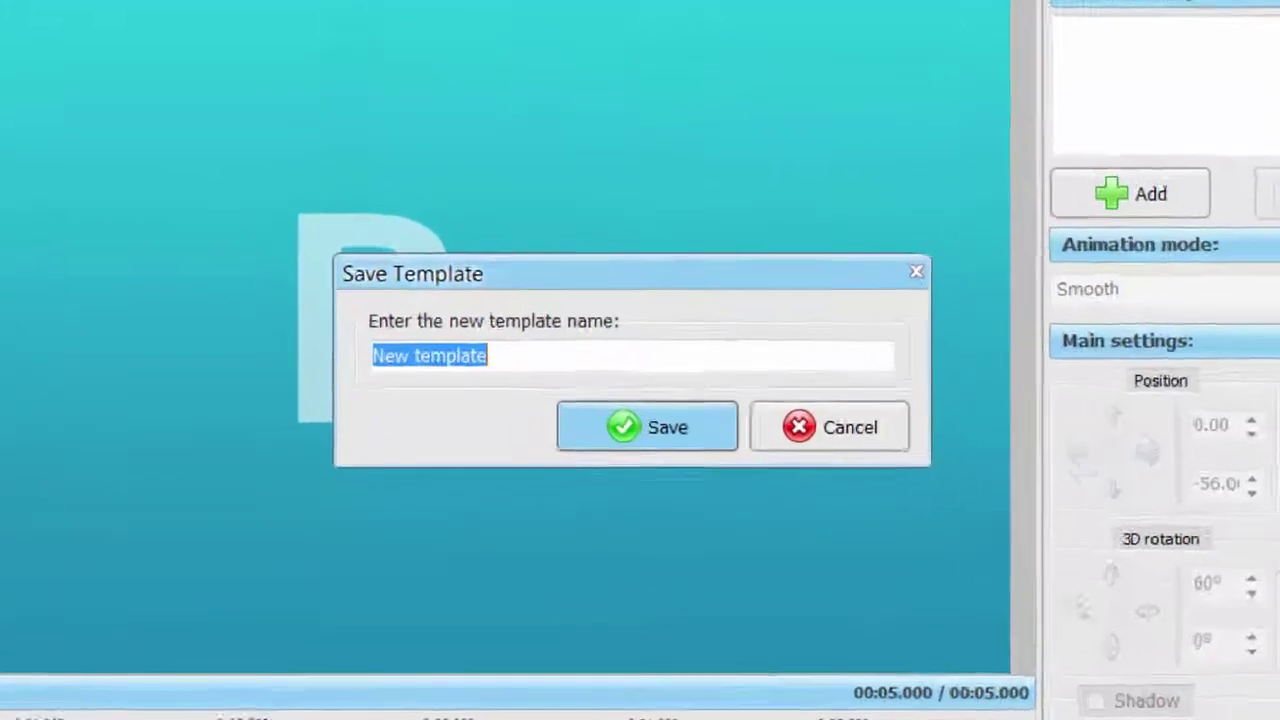
type("3D")
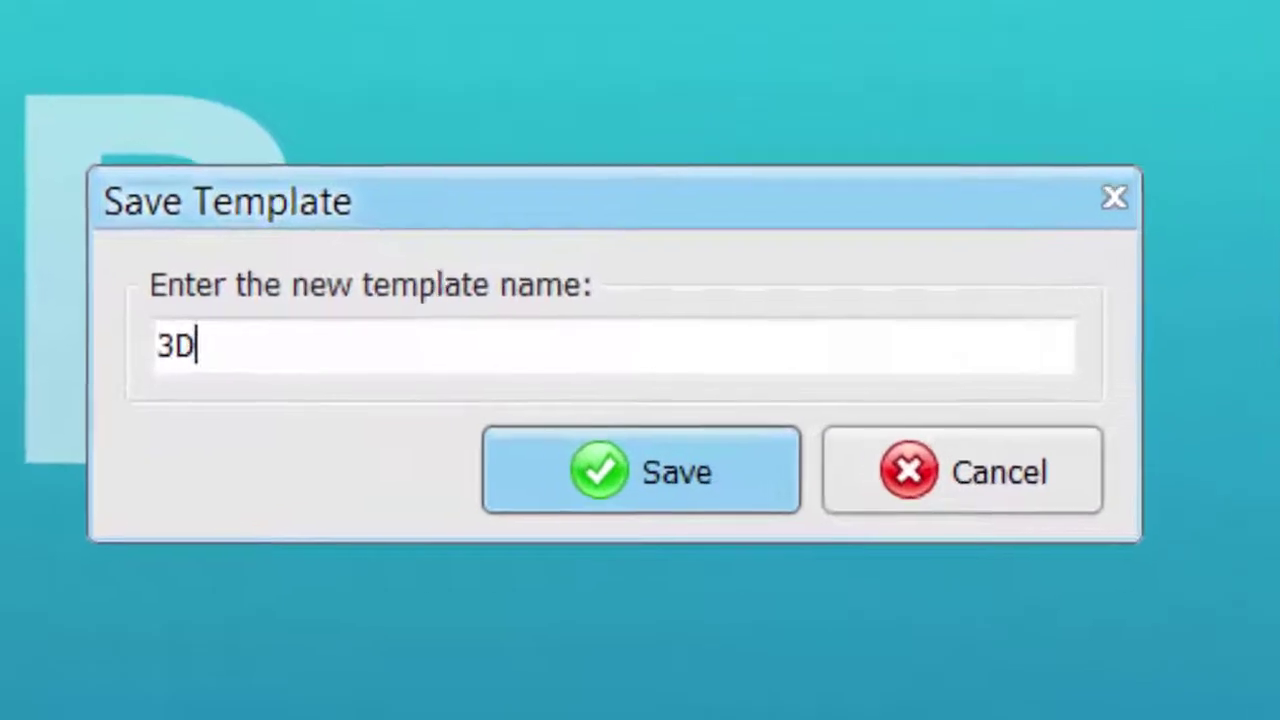
type(" flip and")
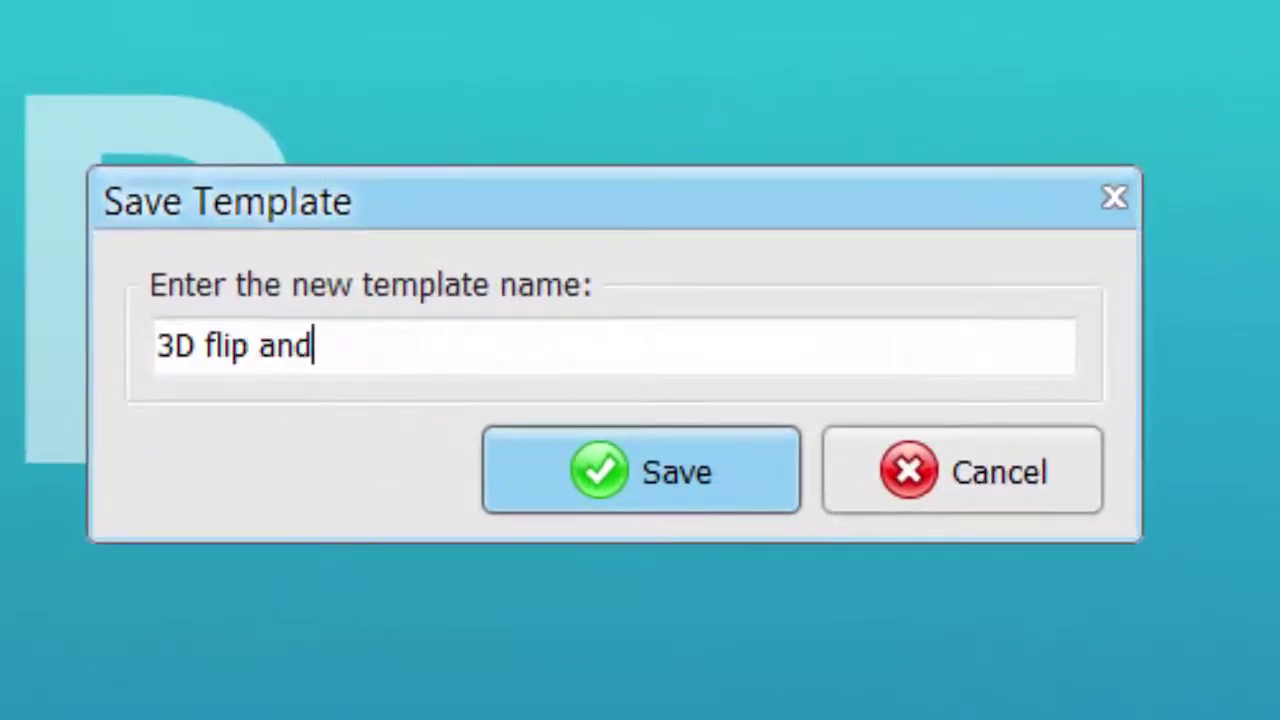
type(" moving up")
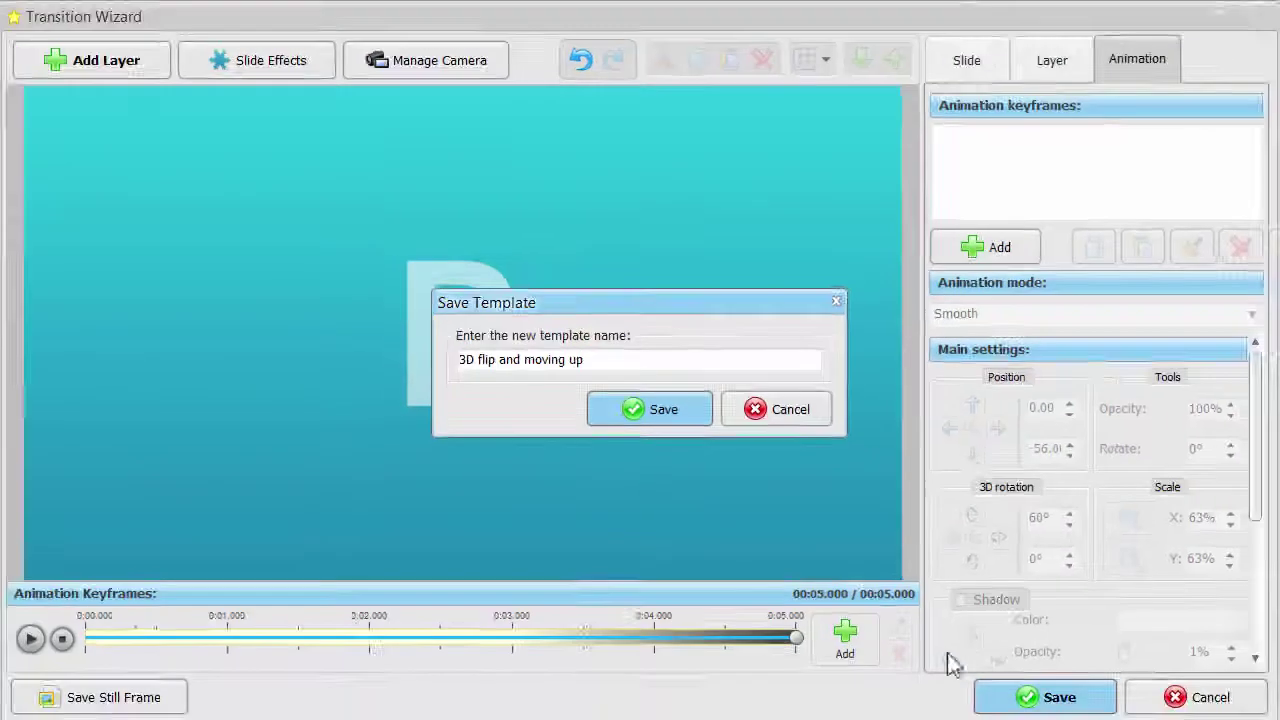
left_click(663, 405)
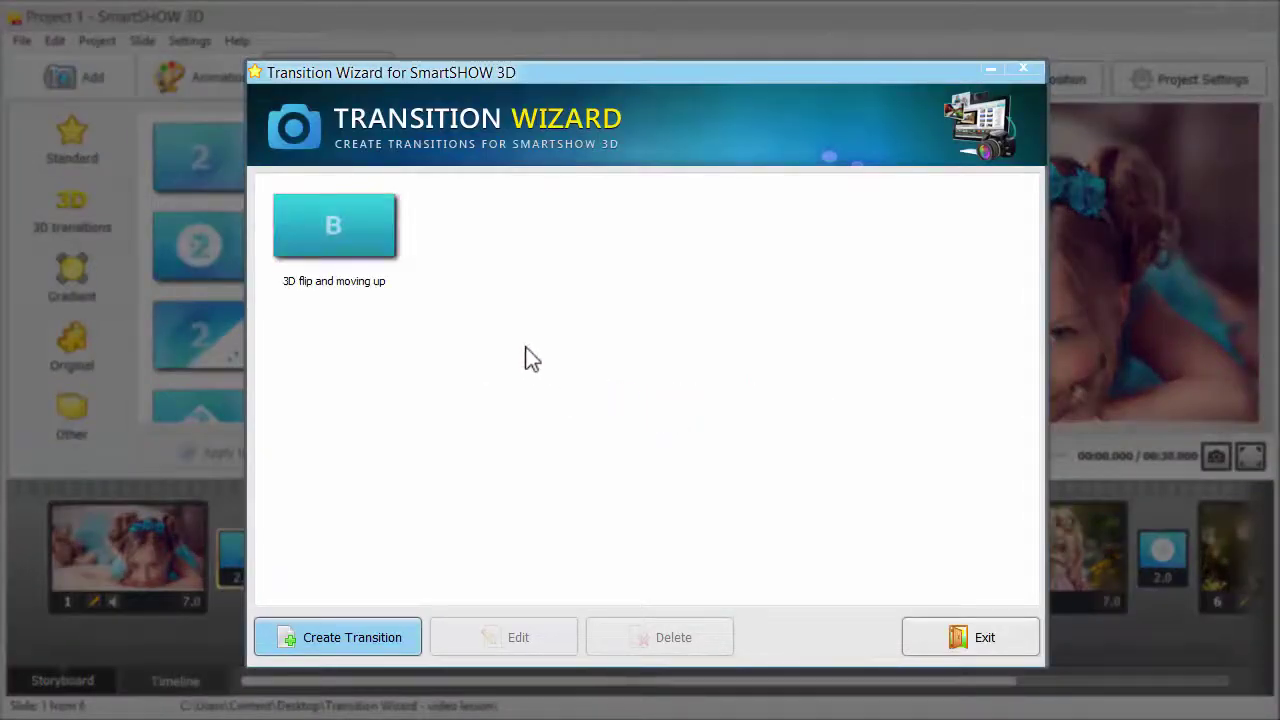
Apply the '3D flip and moving up' template from My transitions between slides 1 and 2
left_click(356, 239)
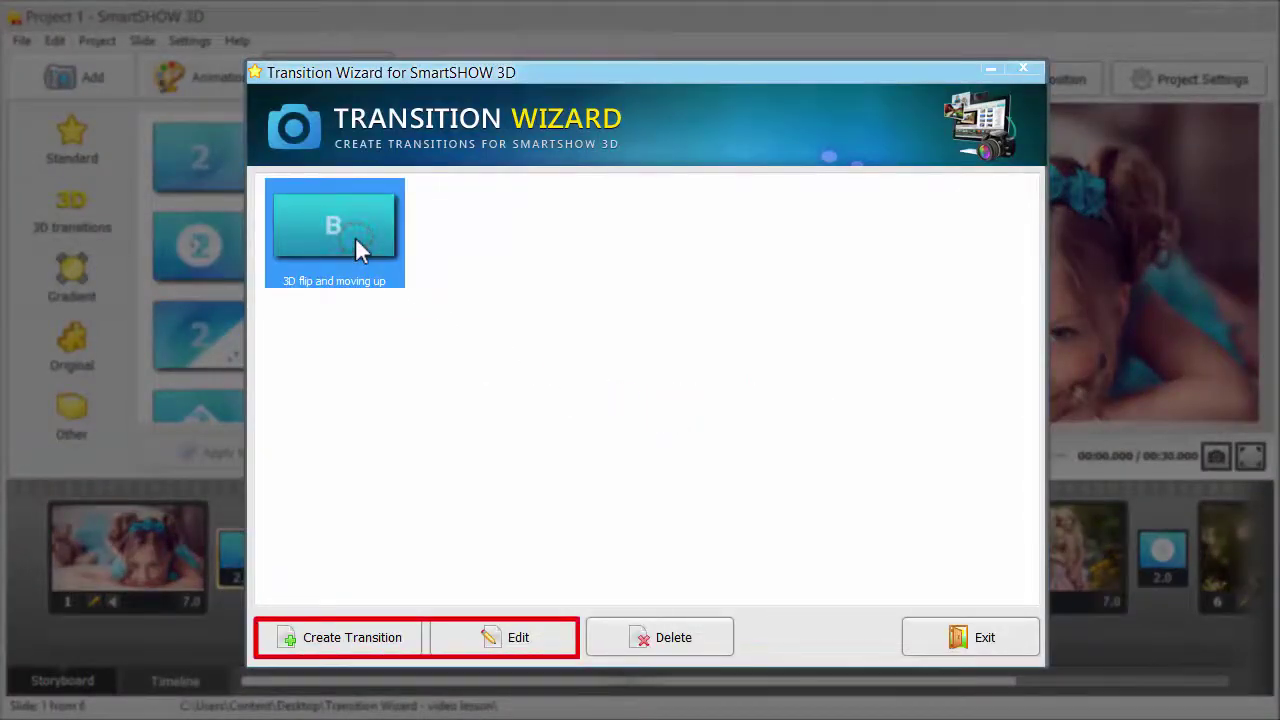
left_click(920, 640)
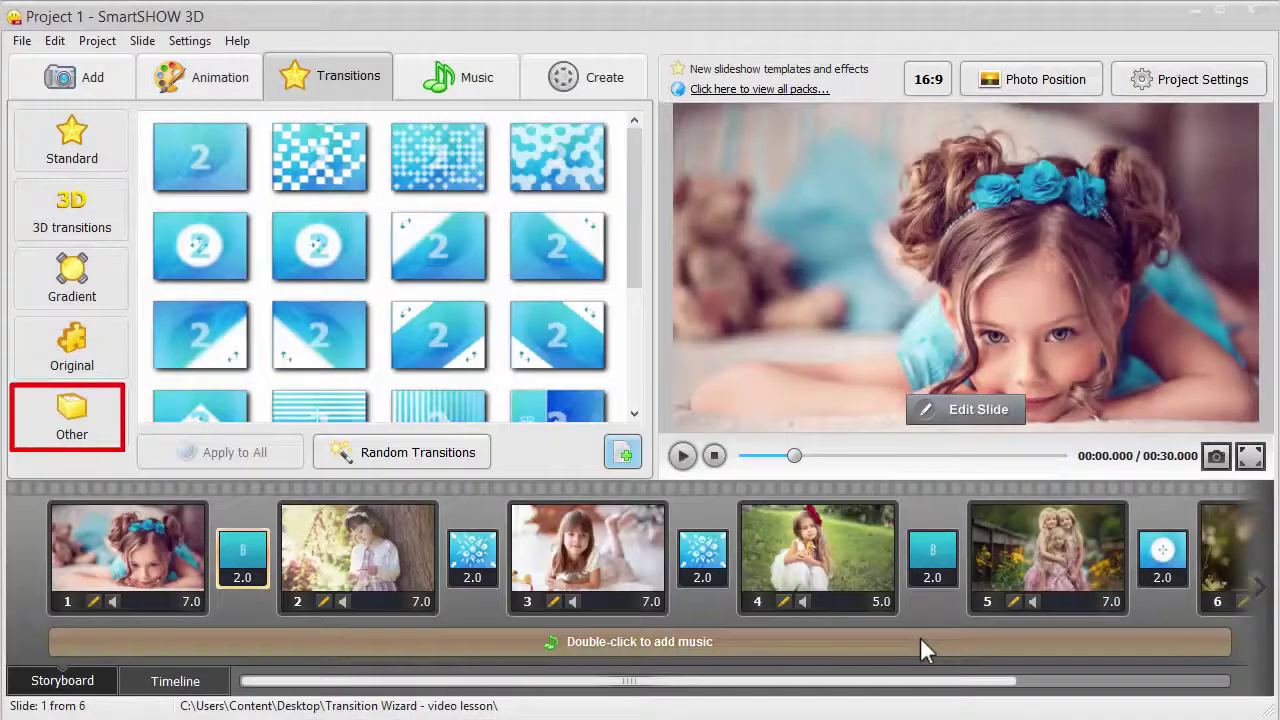
left_click(93, 430)
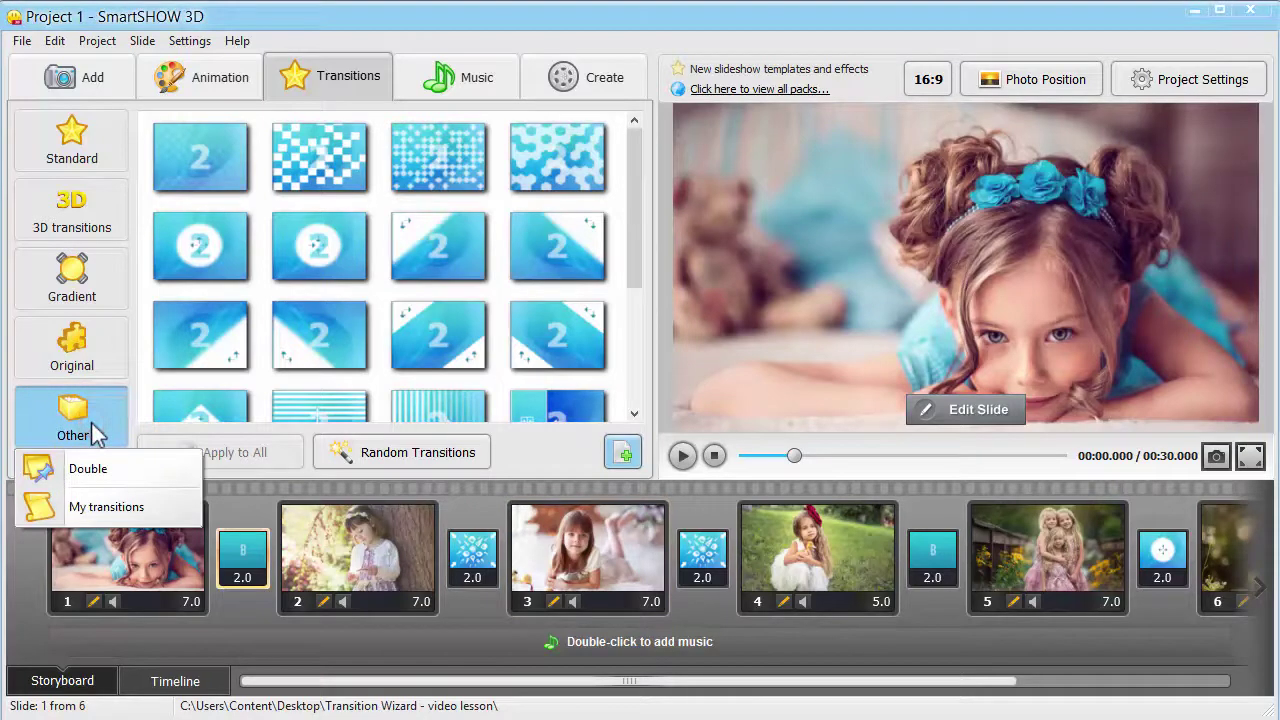
left_click(79, 505)
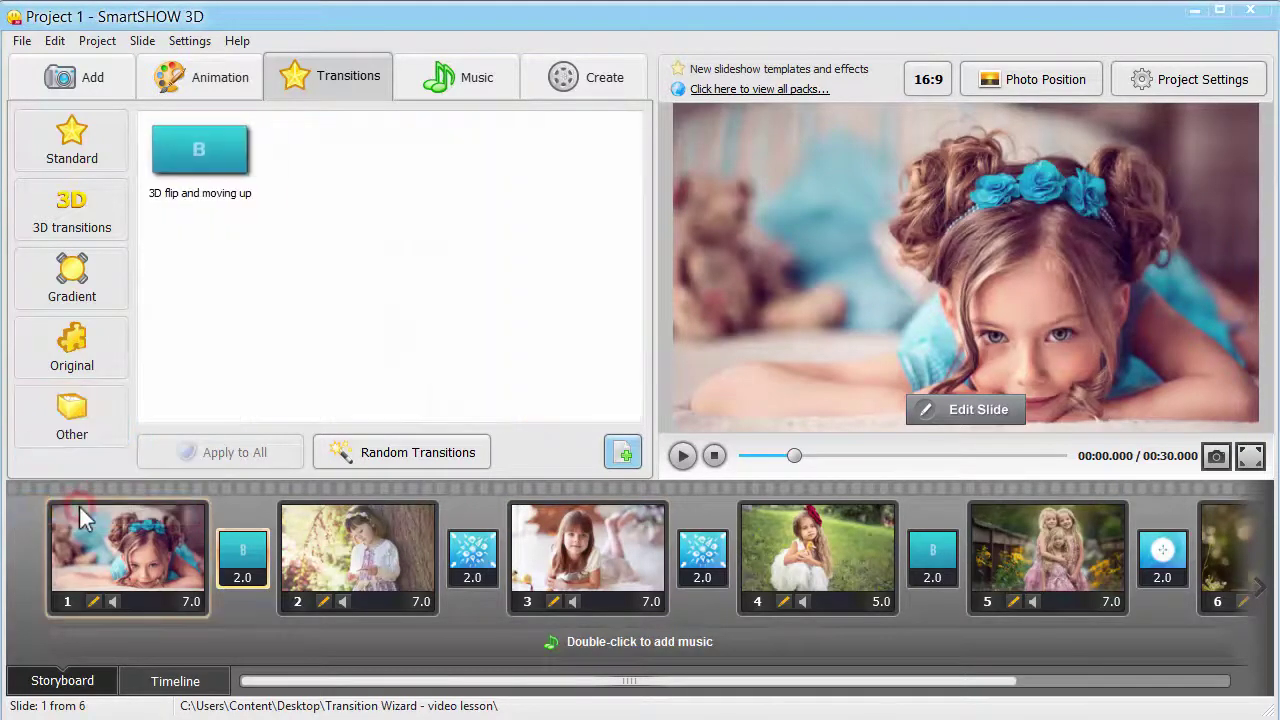
left_click_drag(204, 158, 235, 550)
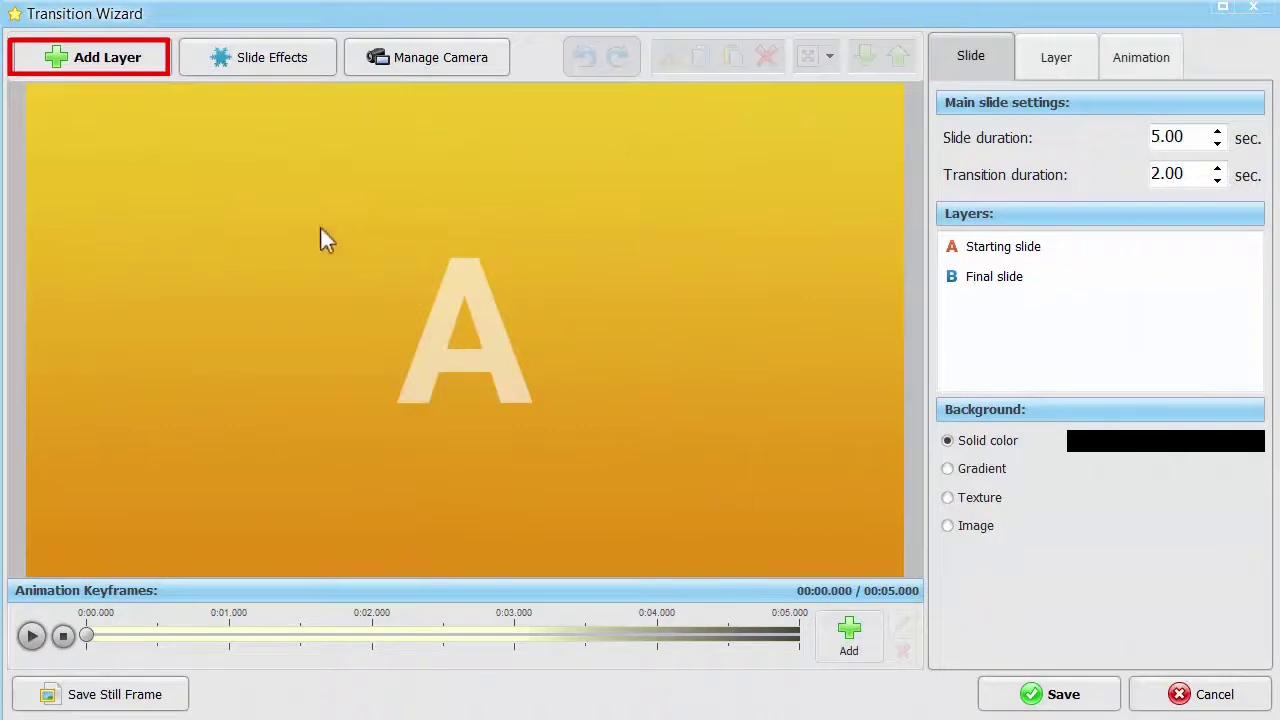
Add Autumn_Transparent_Leaves.png as a new photo layer
left_click(115, 62)
left_click(109, 94)
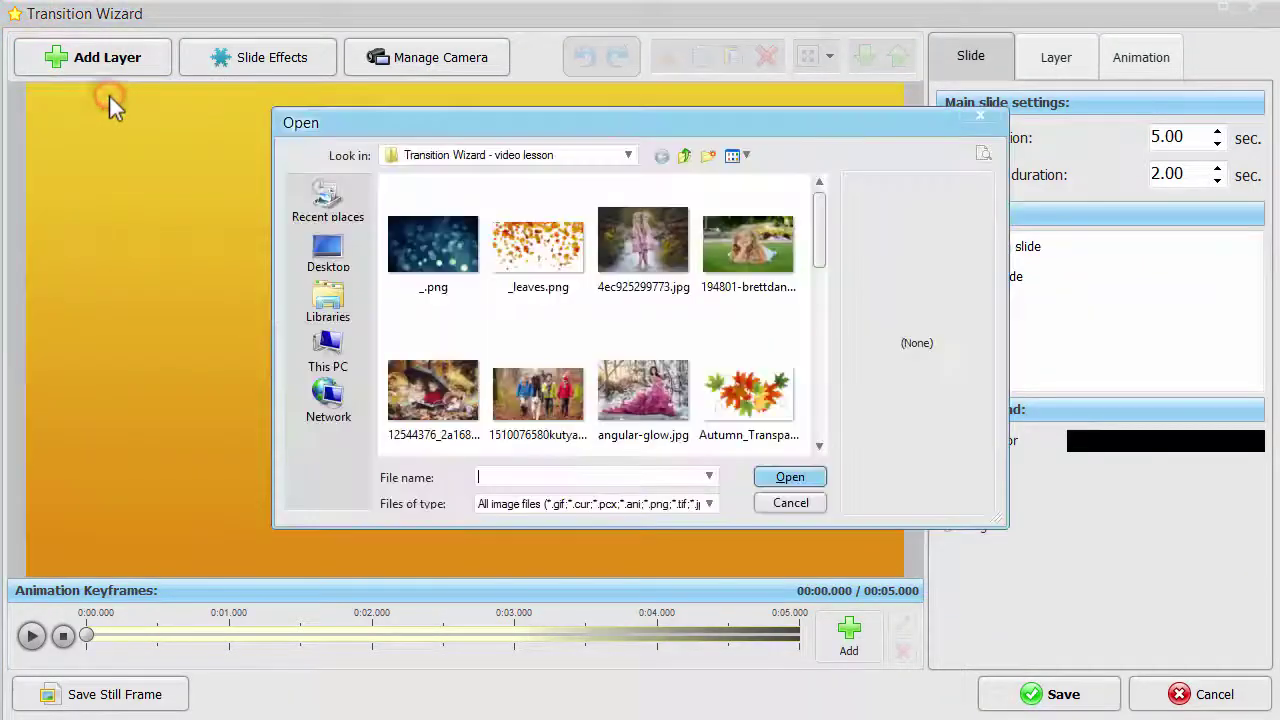
left_click(752, 397)
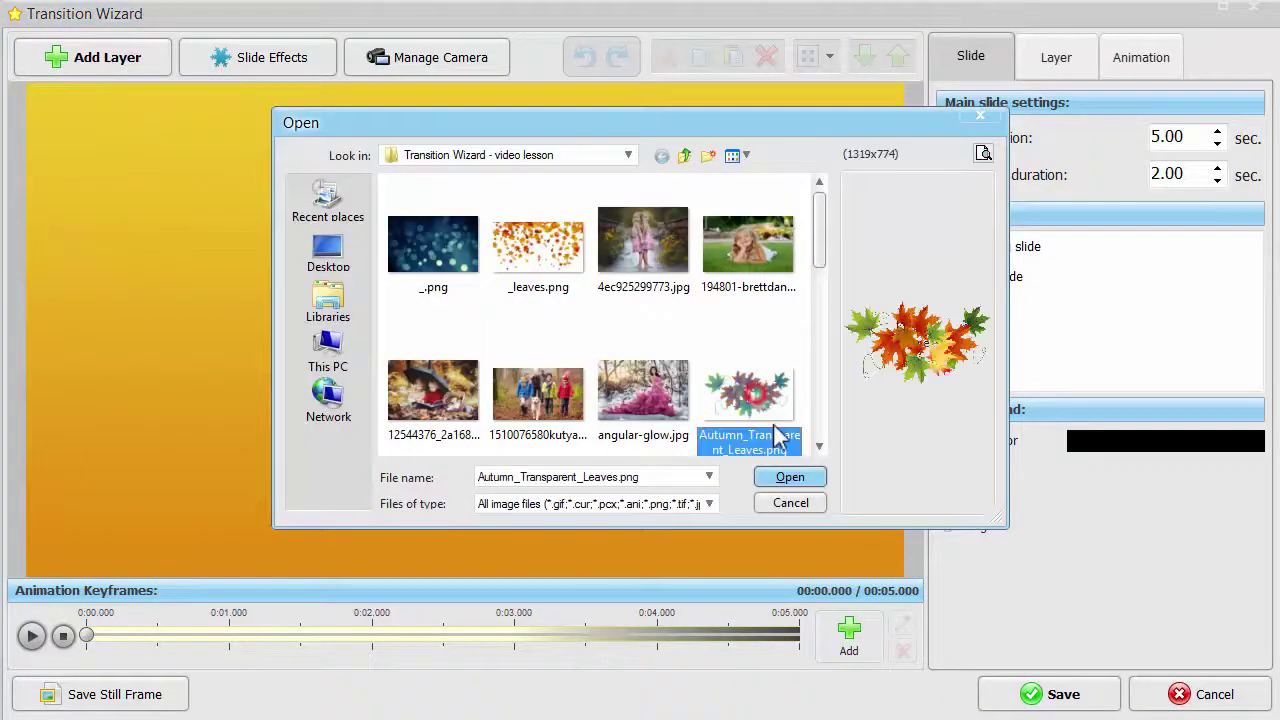
left_click(790, 478)
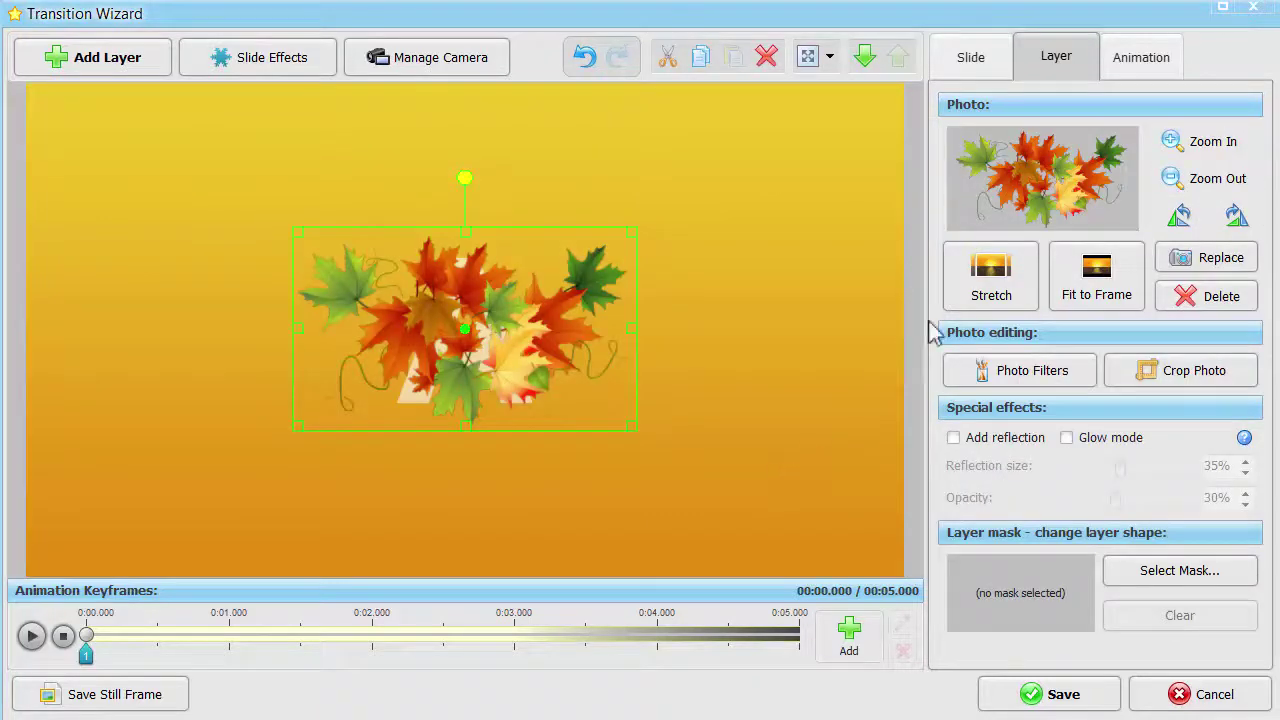
Rotate the leaves to -35°, enlarge them greatly, and place them at the top-left corner
left_click(1132, 62)
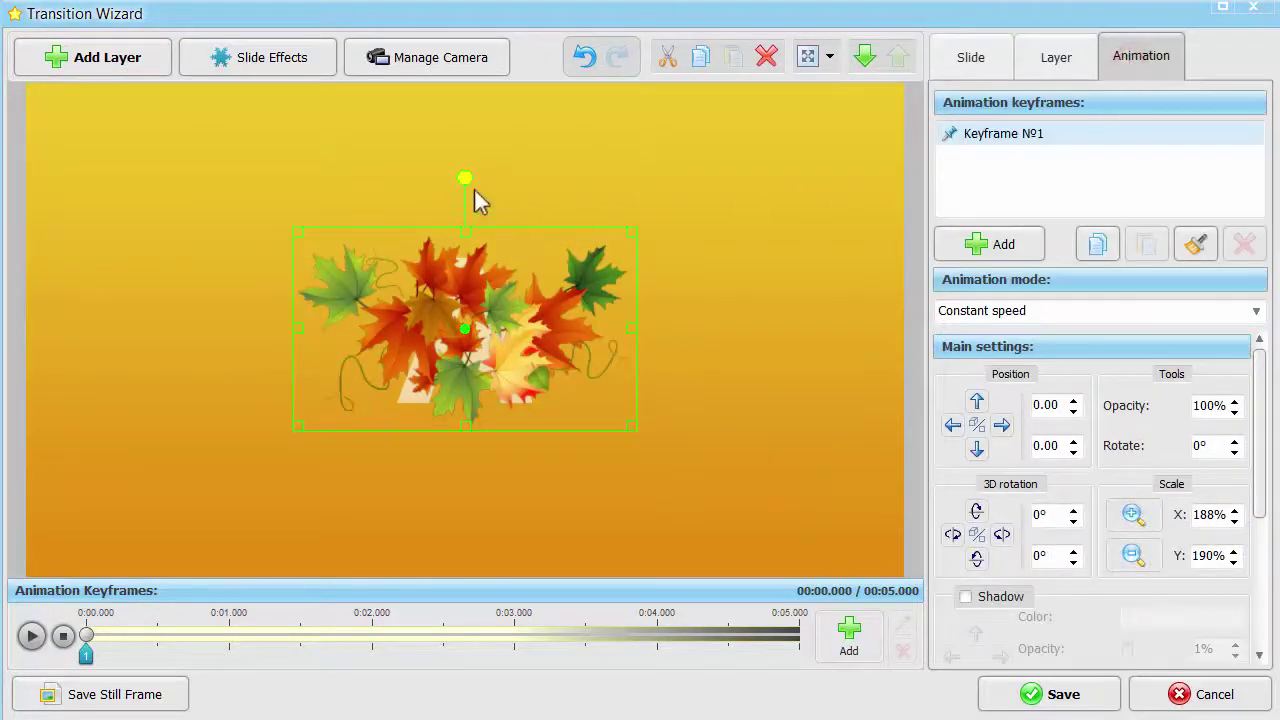
left_click_drag(462, 182, 314, 214)
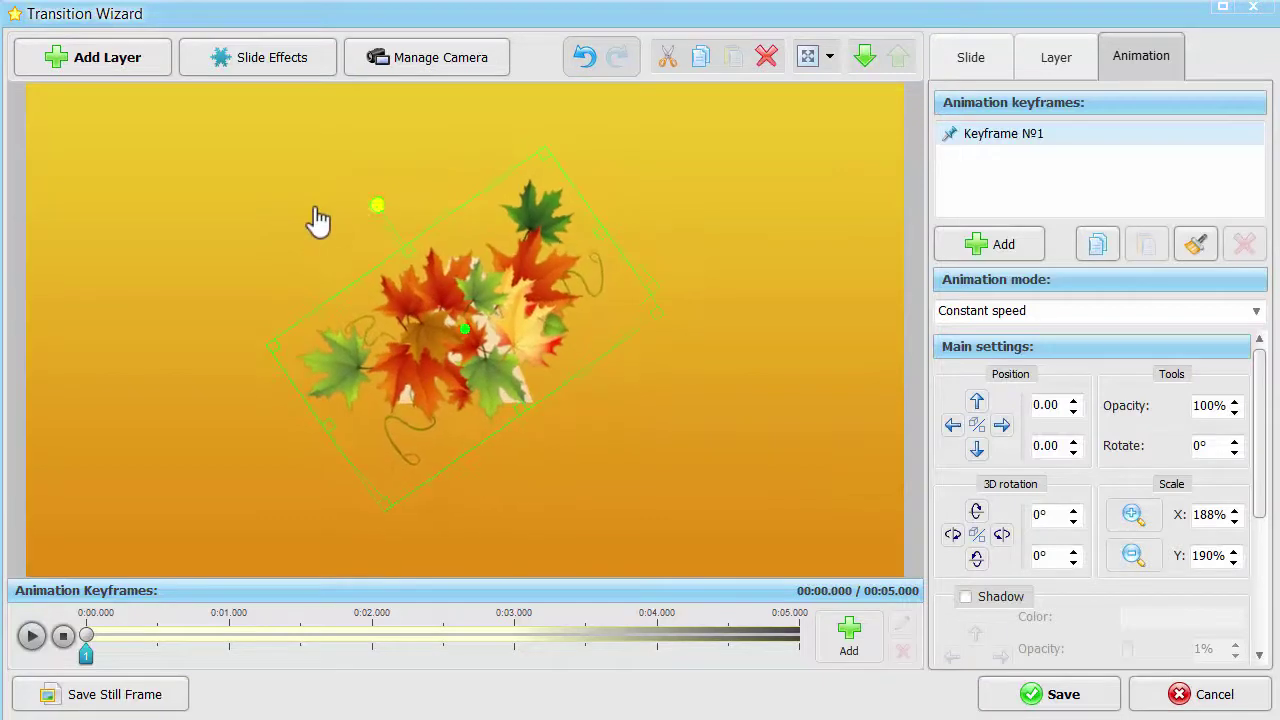
left_click_drag(549, 148, 760, 90)
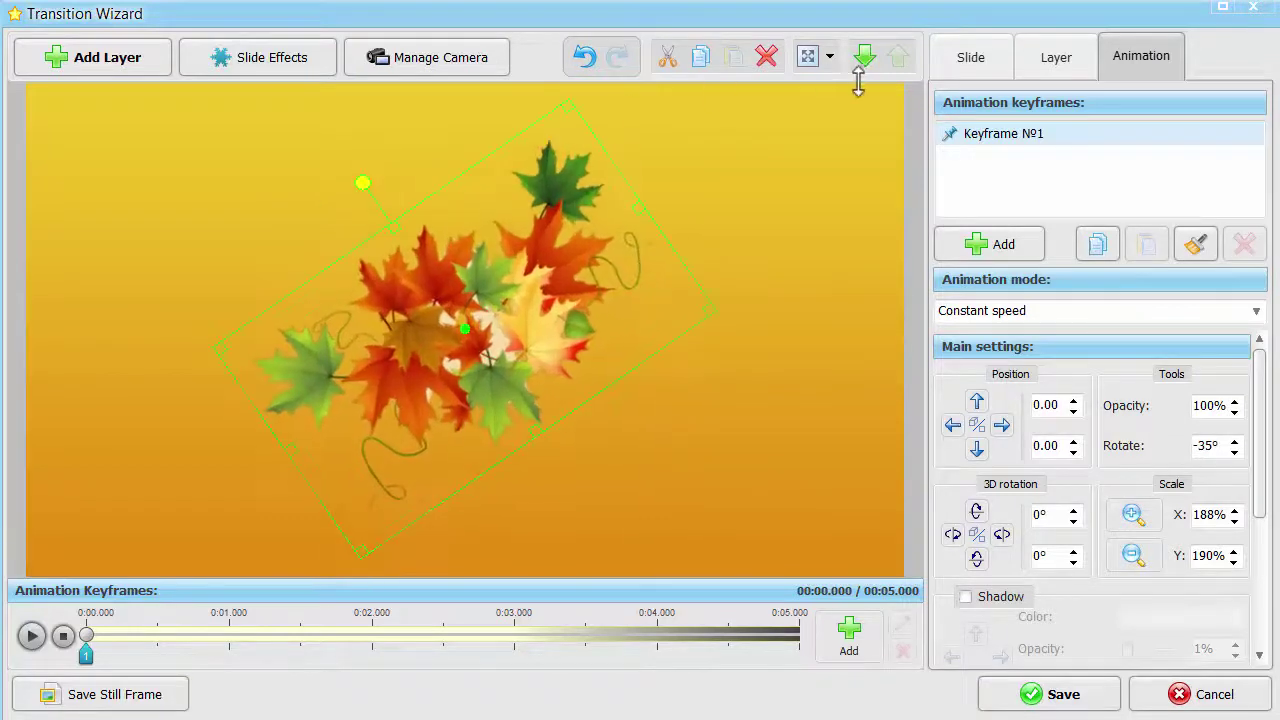
left_click_drag(704, 309, 897, 383)
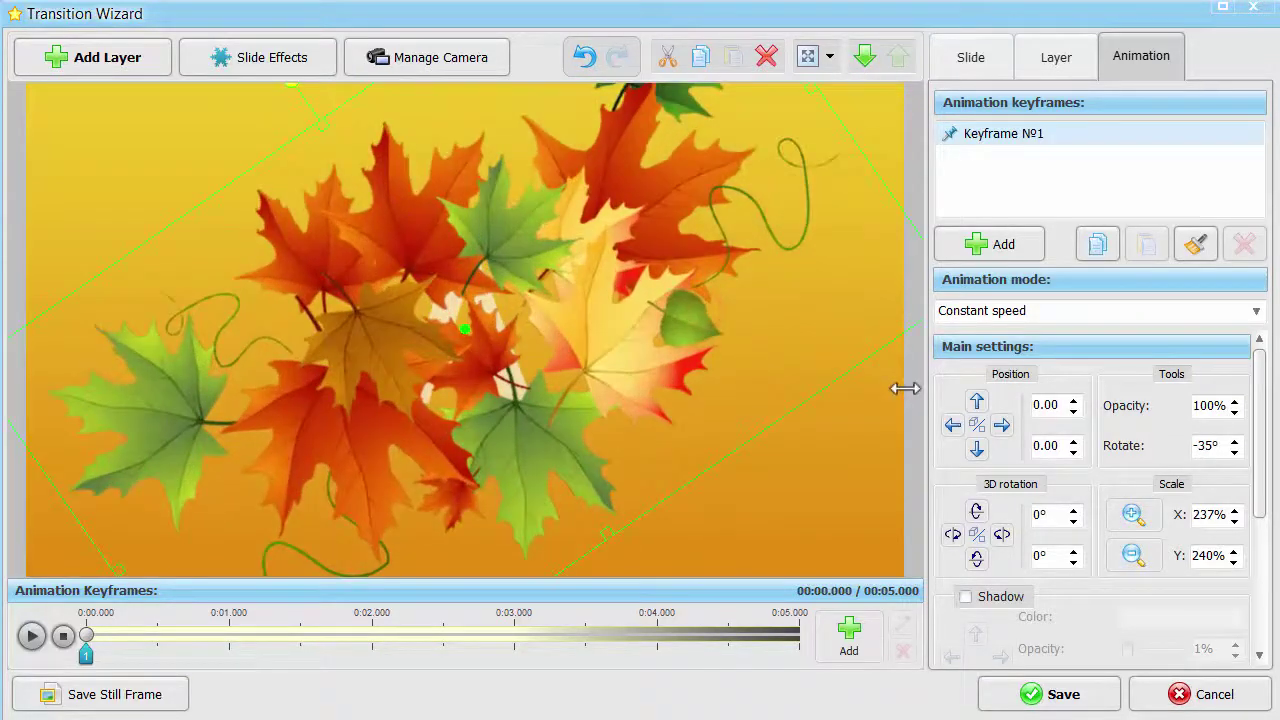
left_click_drag(611, 377, 139, 140)
Add keyframes at 1 s and 2 s moving the leaves toward the centre and enlarging them
left_click(232, 642)
left_click(845, 660)
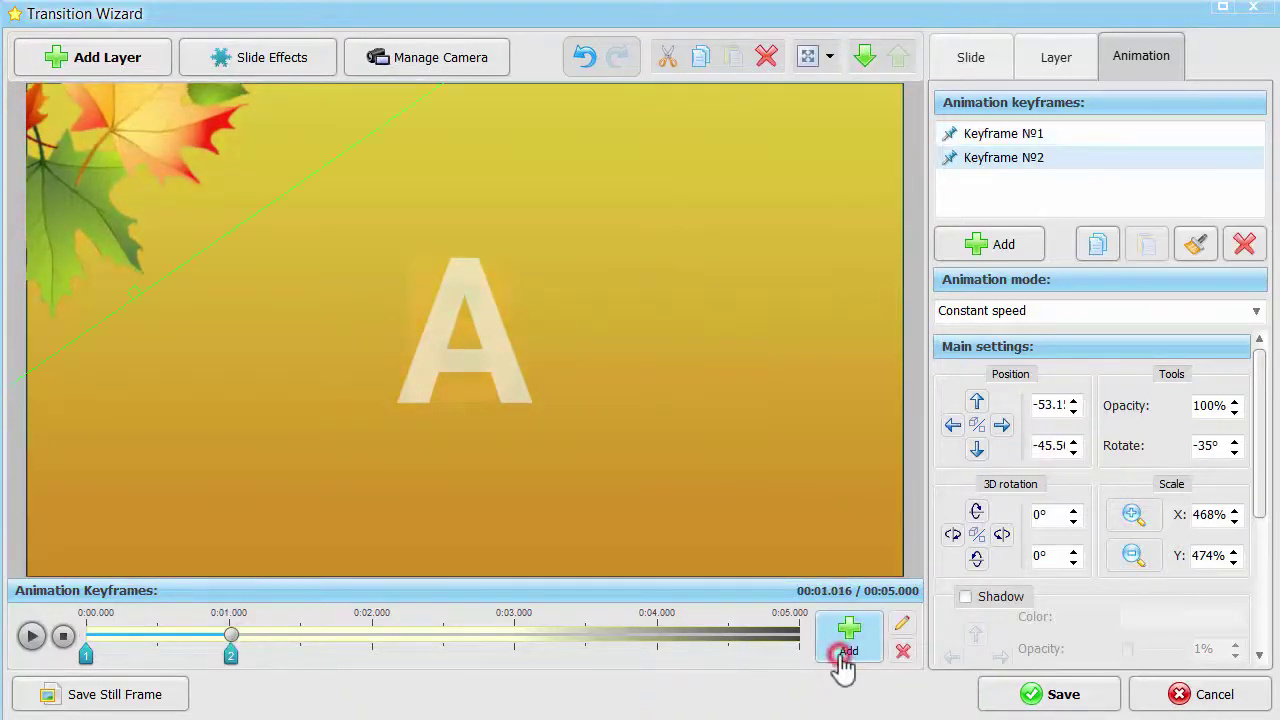
left_click_drag(149, 163, 457, 357)
left_click(1136, 517)
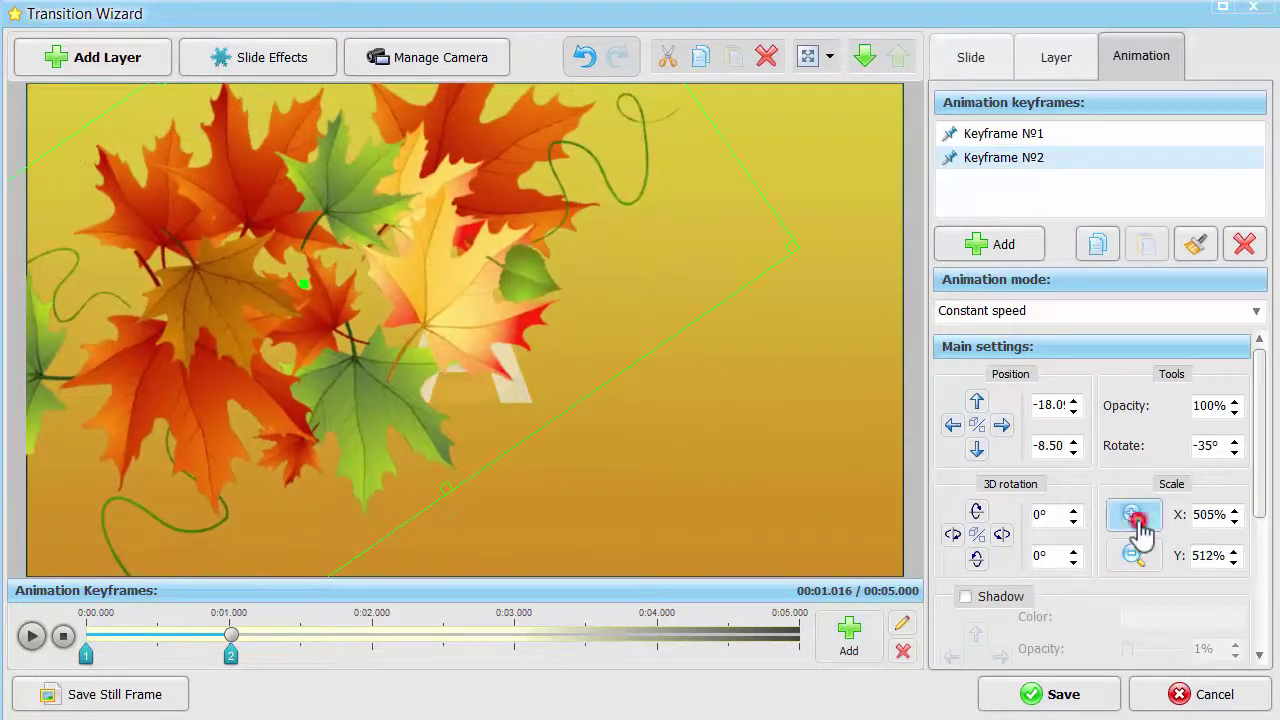
left_click(1141, 532)
left_click(372, 638)
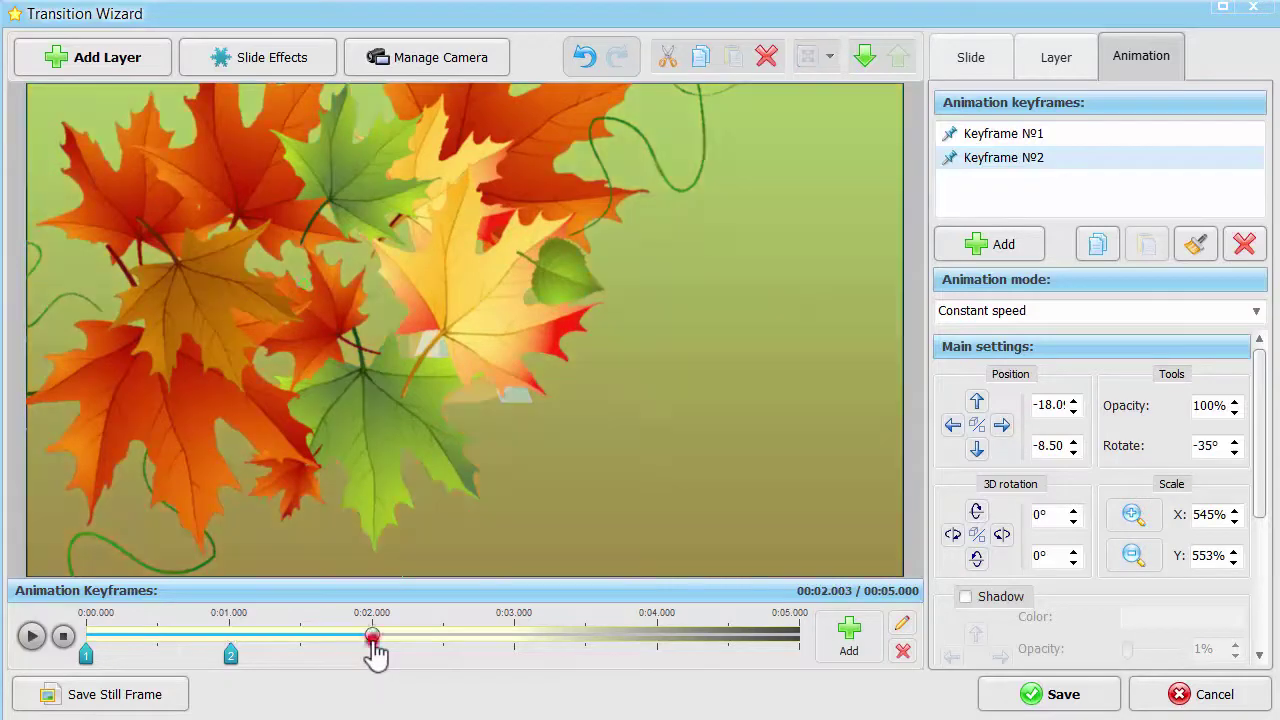
left_click(853, 655)
left_click_drag(420, 343, 620, 420)
left_click(1131, 516)
left_click(1131, 516)
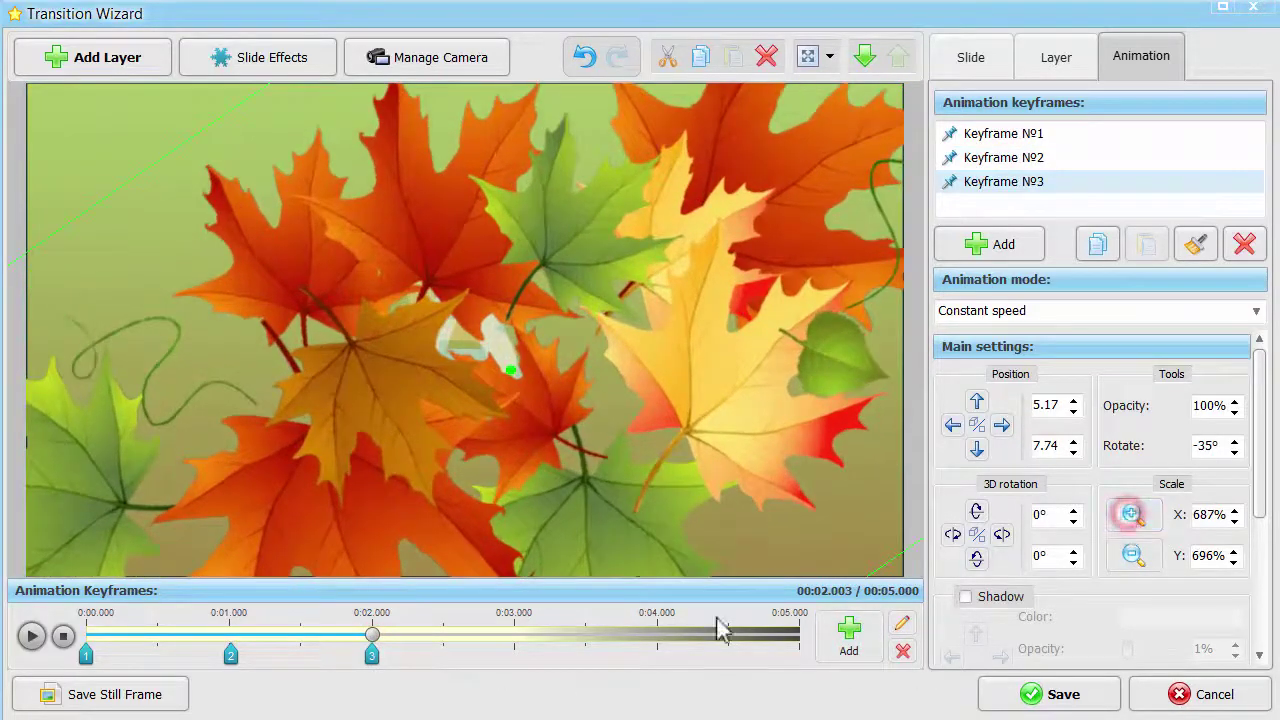
Add keyframes at 3 s and 4 s moving the leaves bottom-right while shrinking them
left_click(514, 636)
left_click(849, 640)
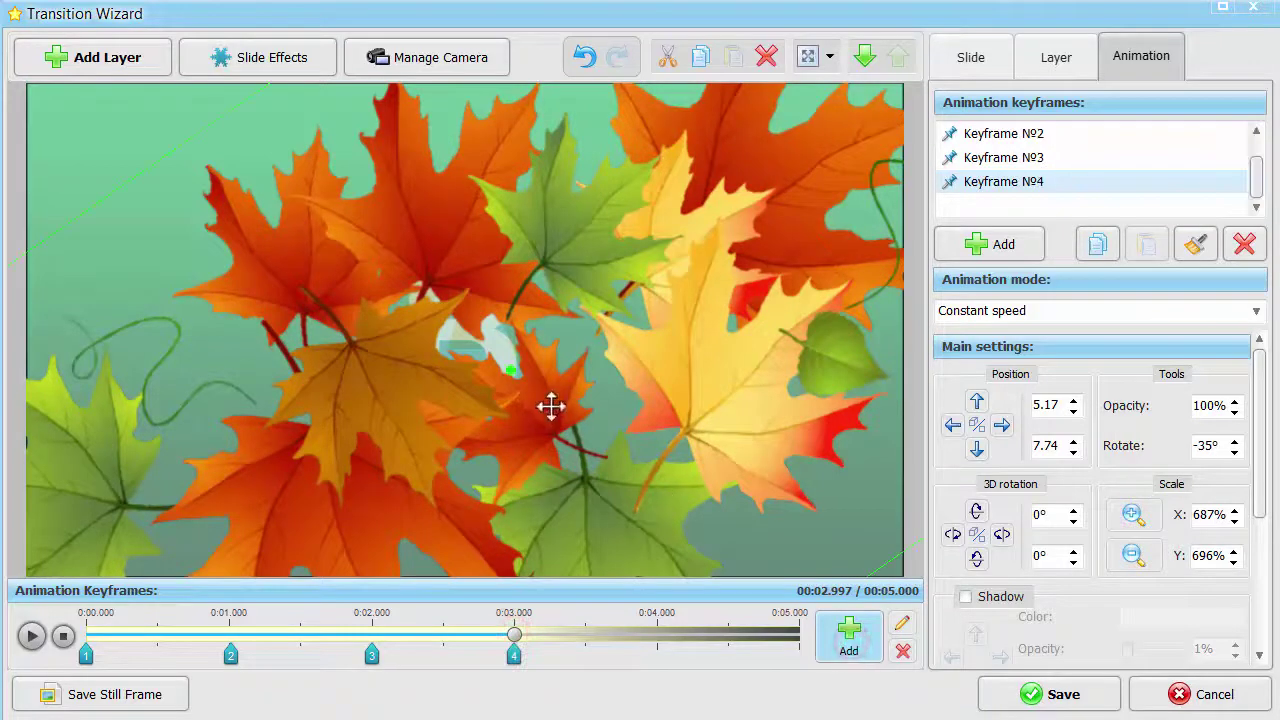
left_click_drag(551, 406, 766, 494)
left_click(1136, 556)
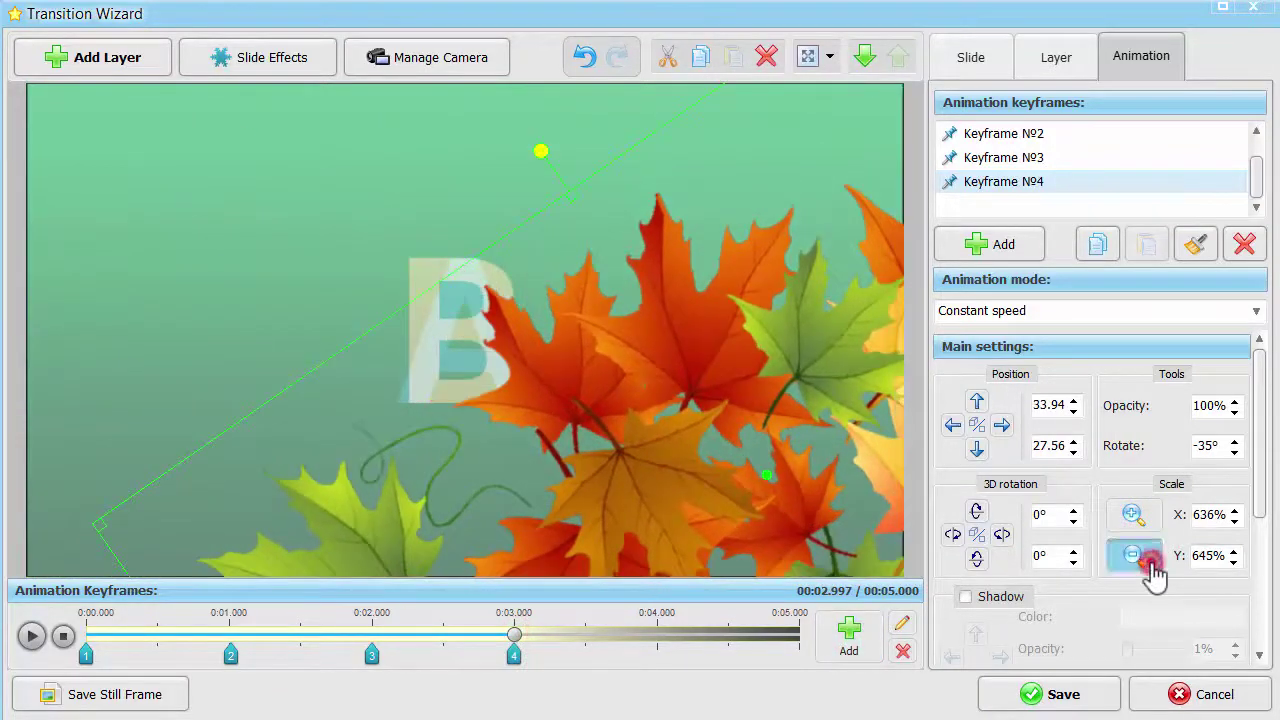
left_click(1136, 556)
left_click(658, 648)
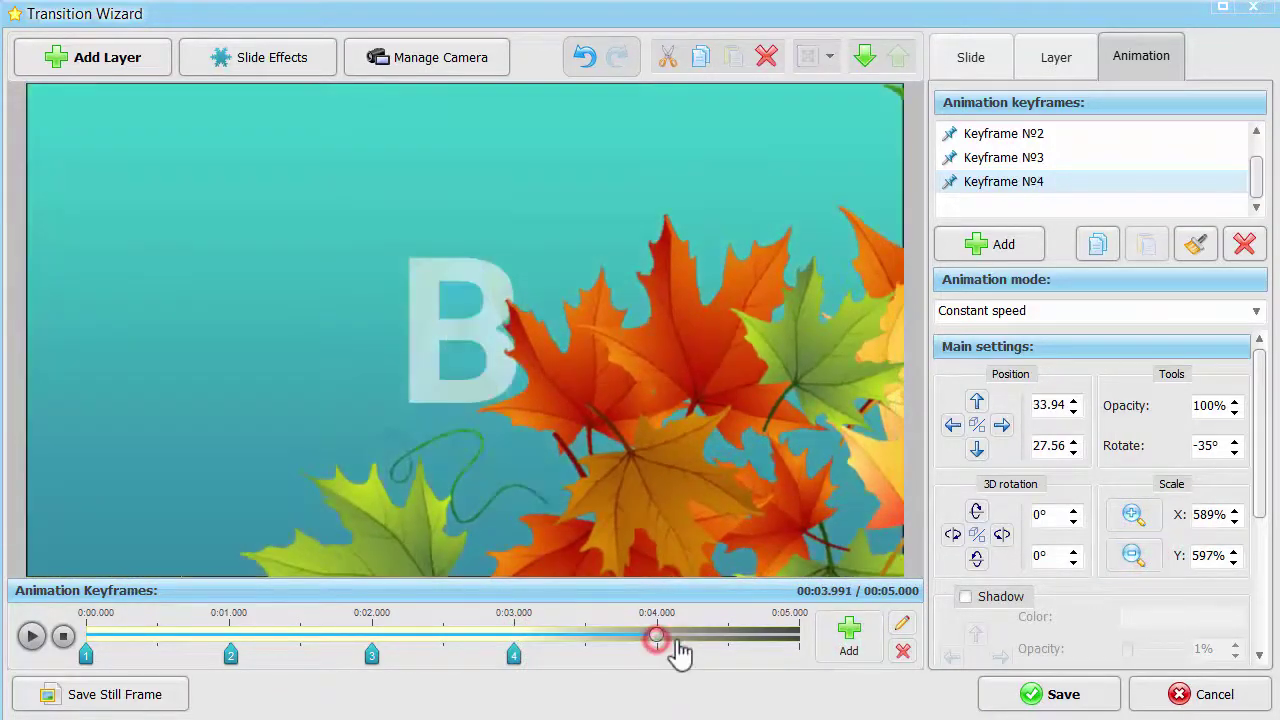
left_click(849, 640)
left_click_drag(706, 491, 800, 543)
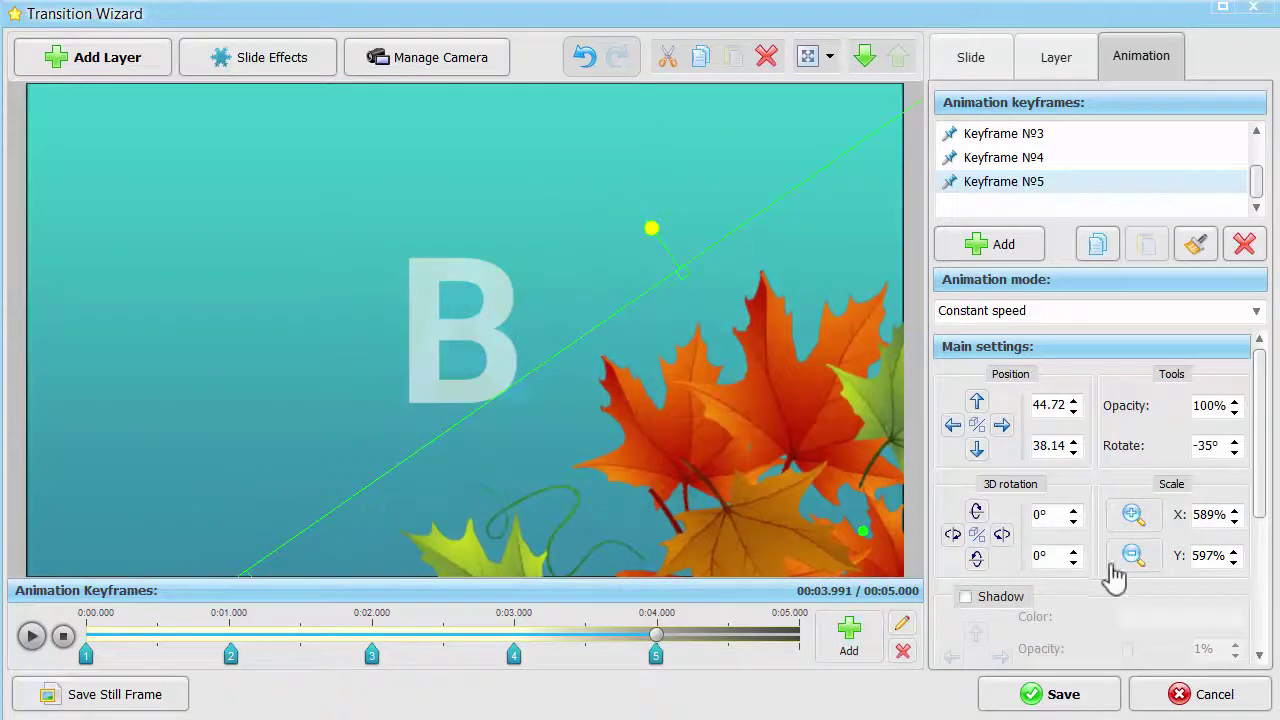
left_click(1124, 560)
left_click(1124, 560)
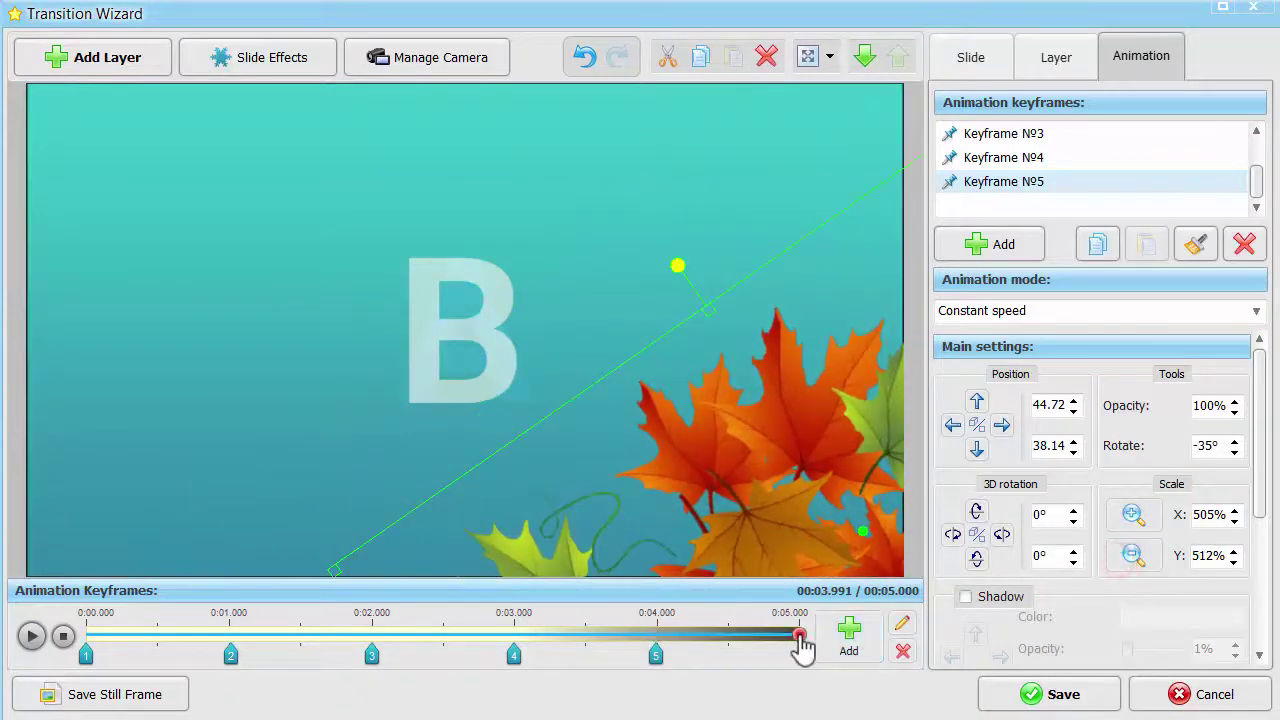
Add an end keyframe pushing the leaves off the bottom-right corner at 401% × 406% scale
left_click(800, 636)
left_click(848, 640)
left_click(1130, 560)
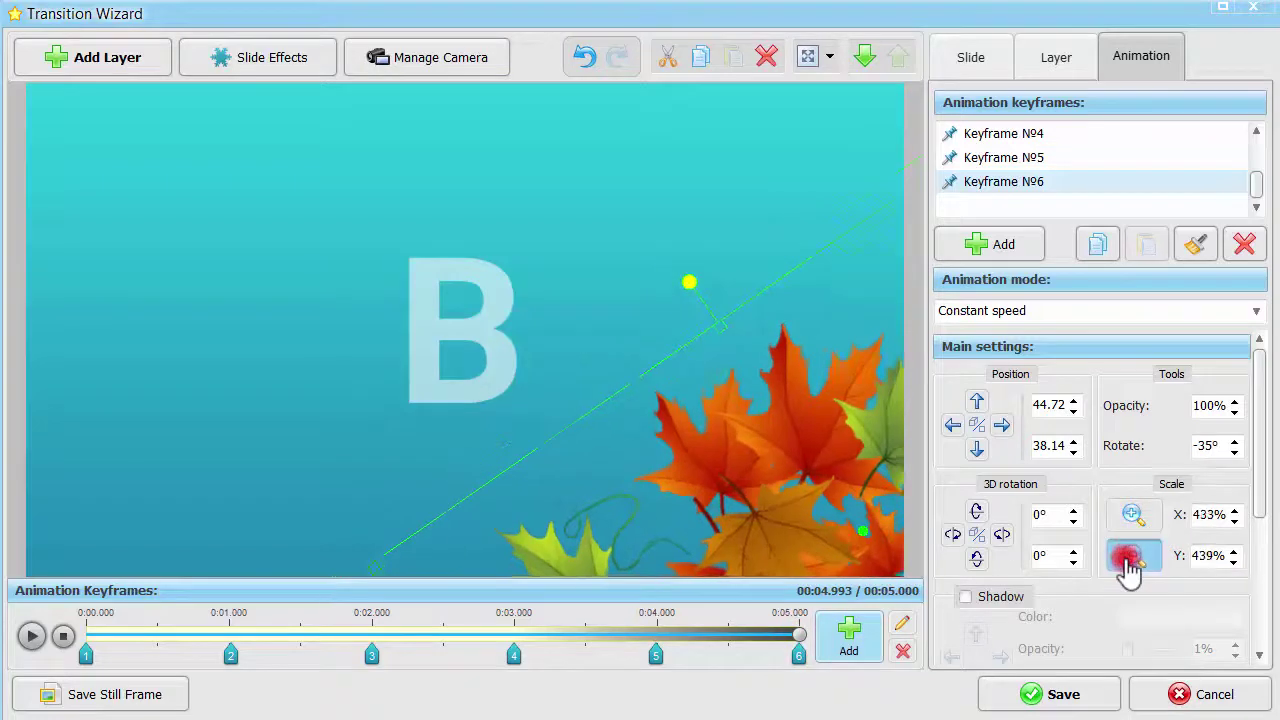
left_click(1130, 560)
left_click_drag(832, 514, 1044, 652)
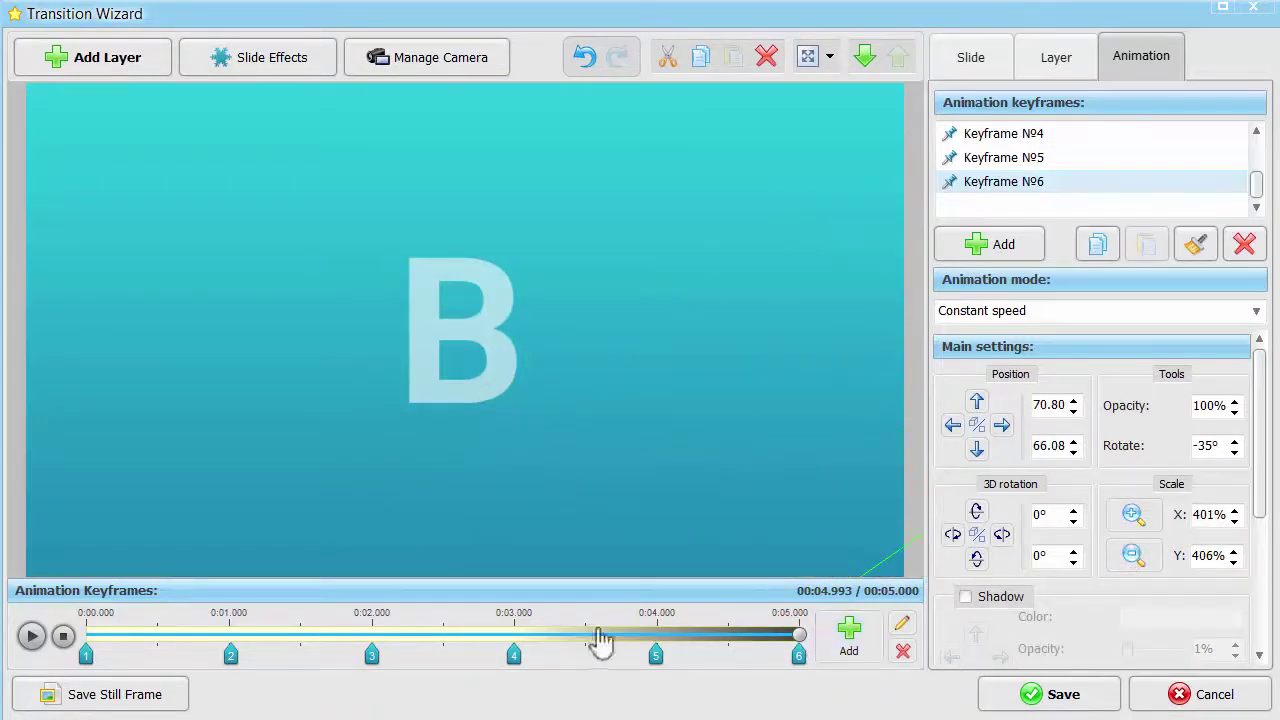
left_click(63, 637)
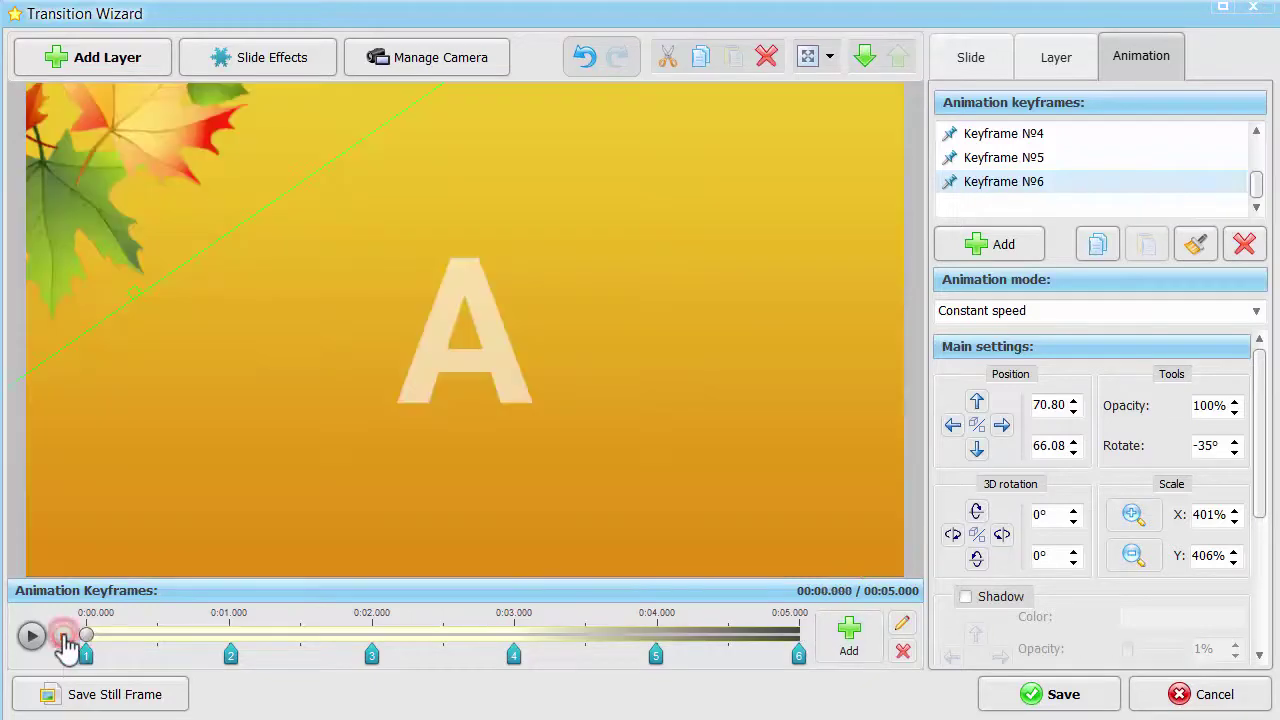
Play a preview of the autumn-leaves wipe transition
left_click(33, 637)
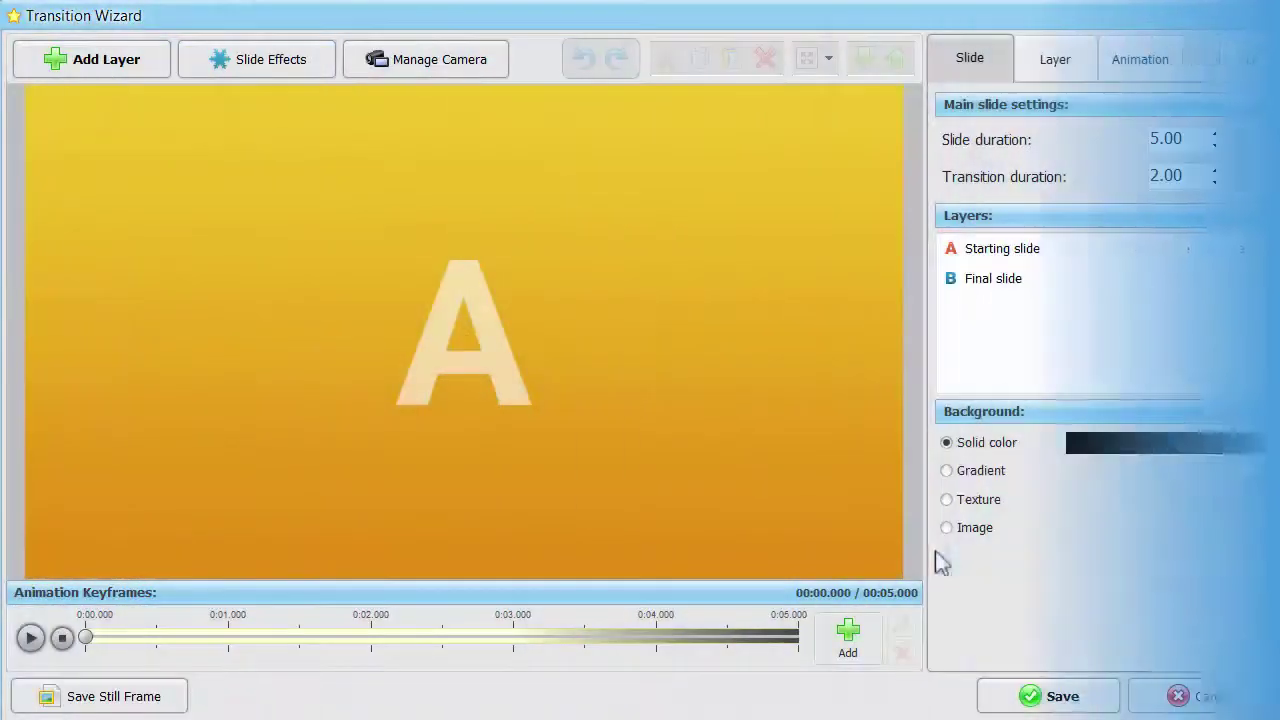
Add the blue bokeh photo as a new photo layer
left_click(145, 62)
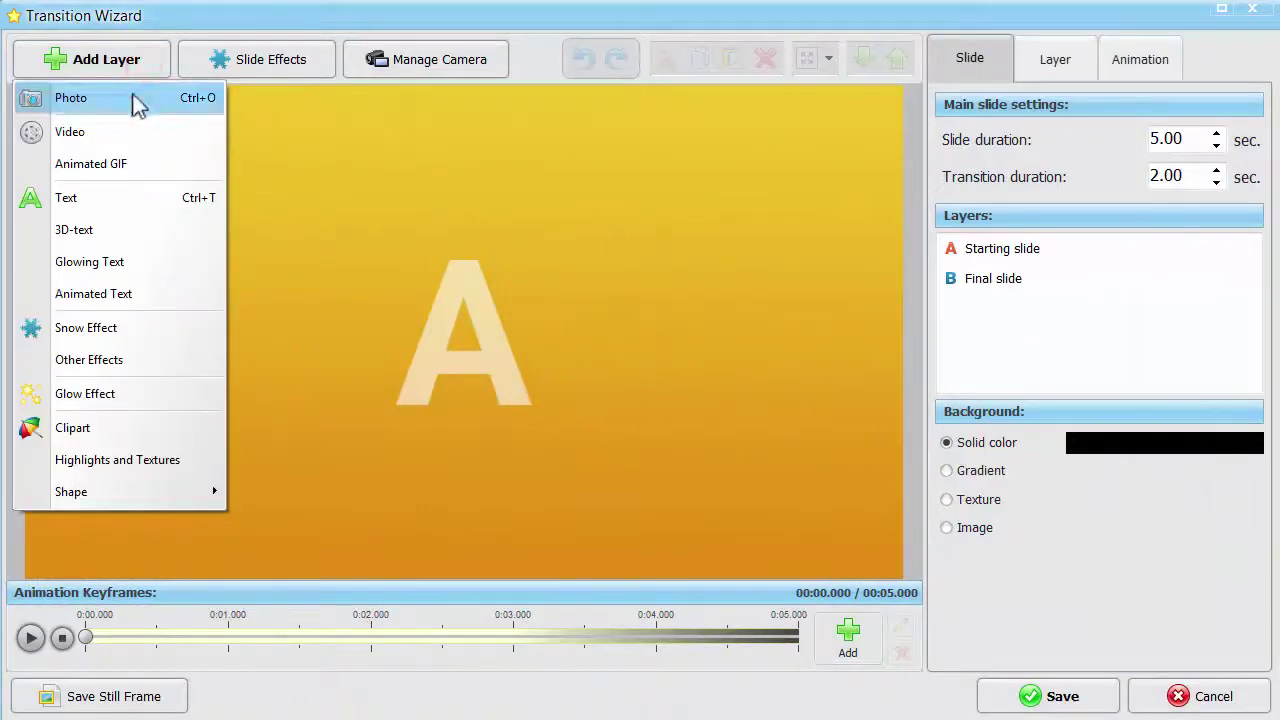
left_click(131, 96)
left_click(435, 258)
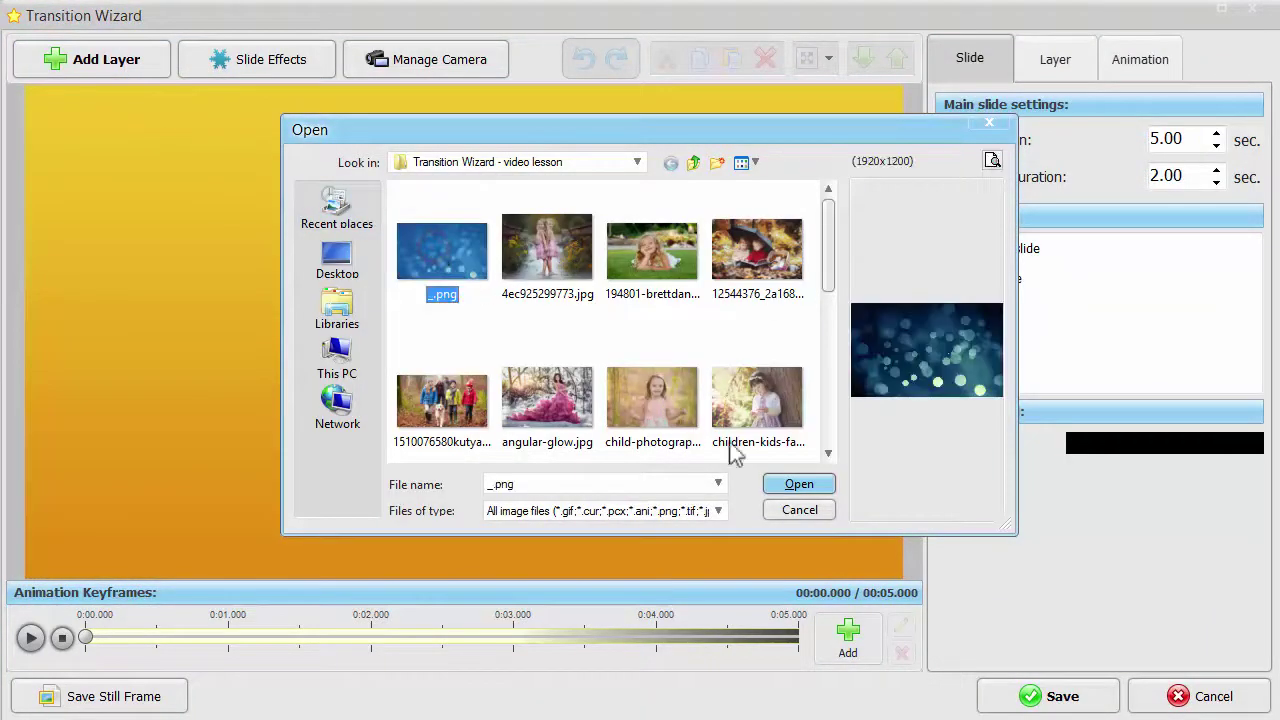
left_click(799, 484)
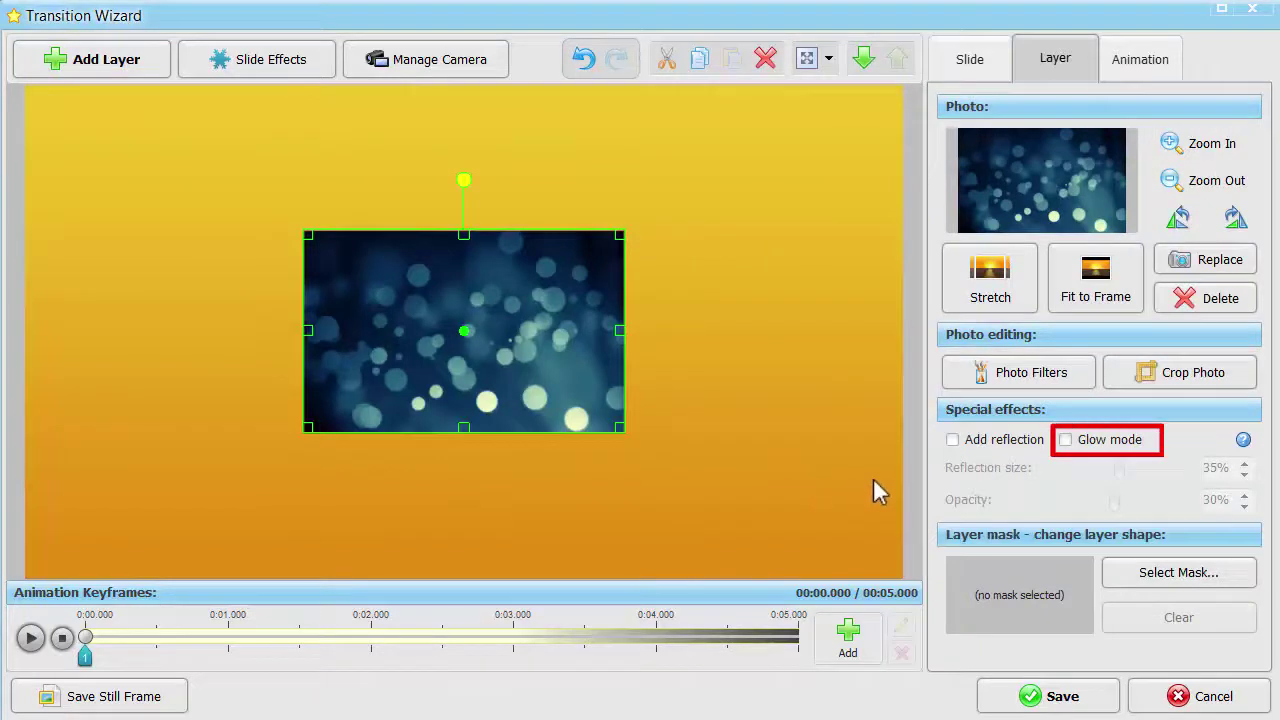
Turn on Glow mode for the bokeh layer and stretch it to fill the slide
left_click(1065, 442)
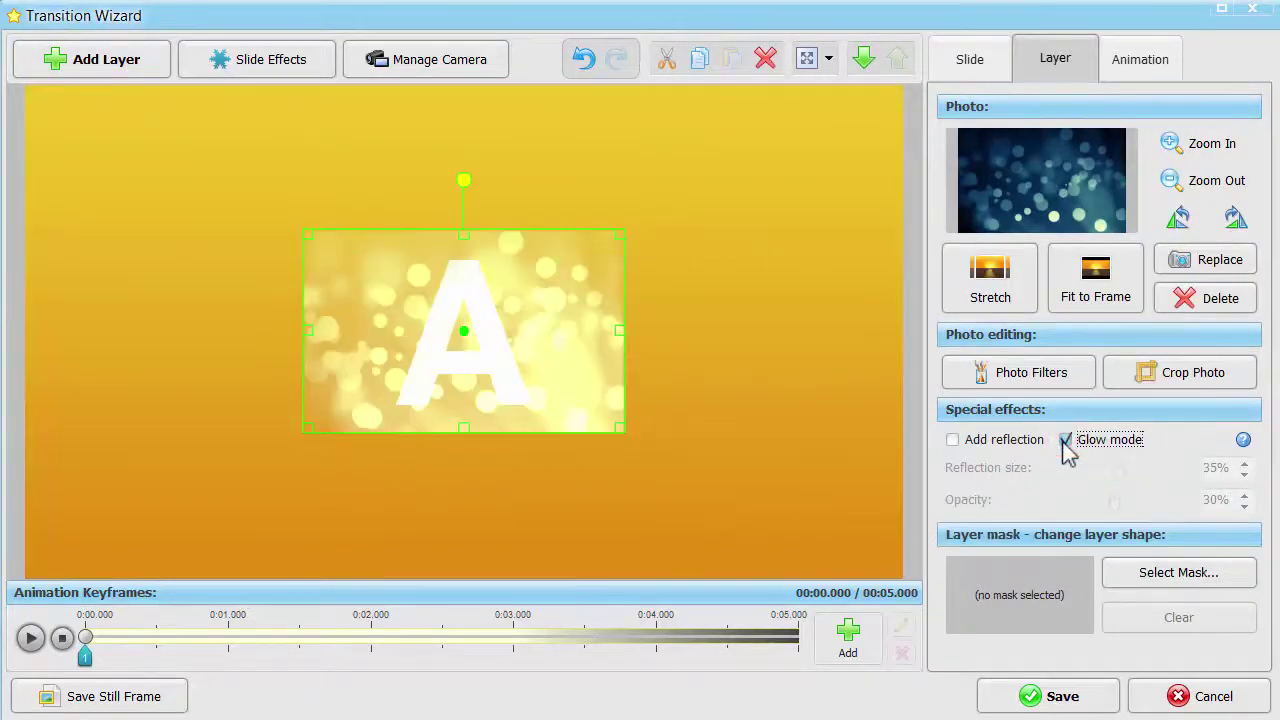
left_click(1002, 292)
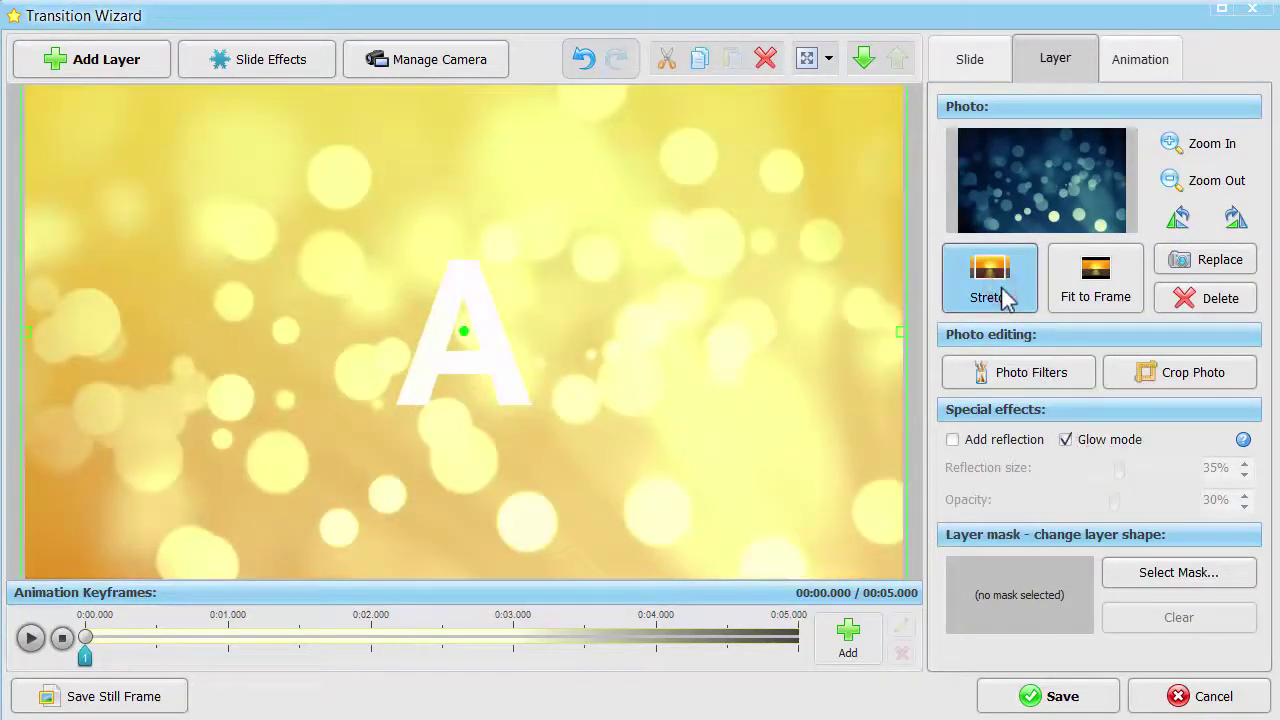
left_click(1124, 60)
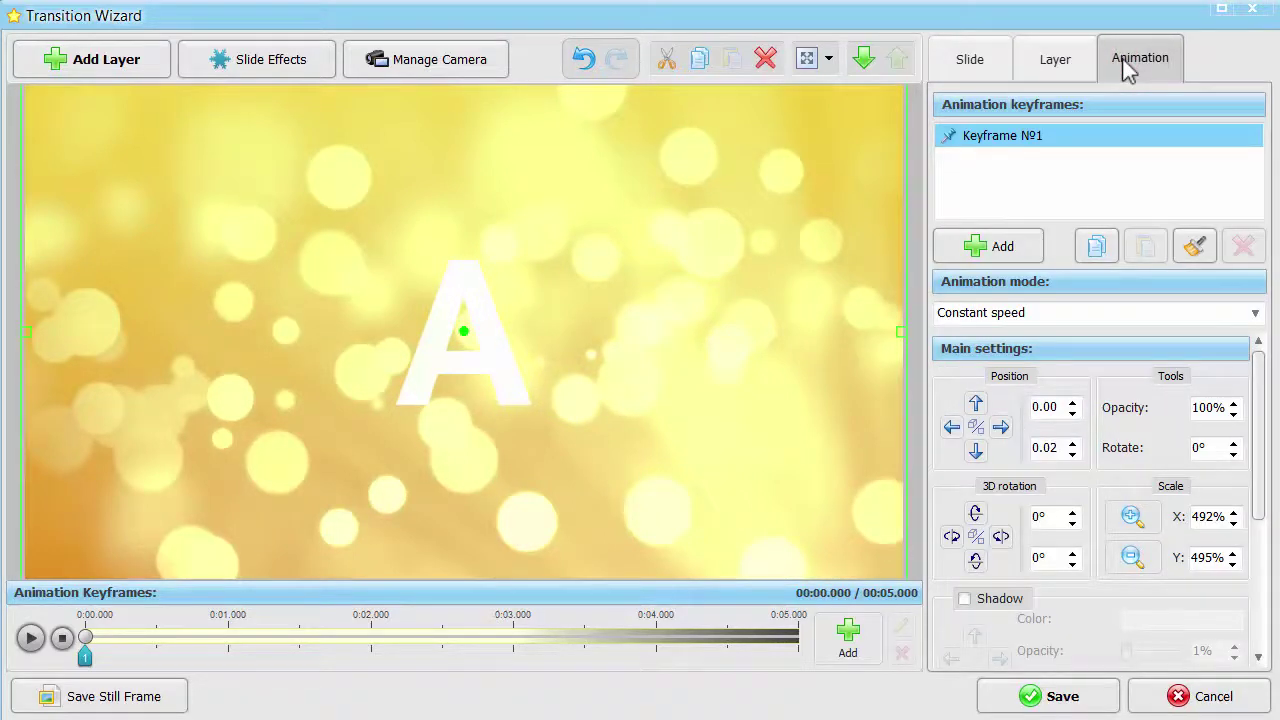
Set bokeh Keyframe 1 enlarged past the slide edges, at X -20, with 0% opacity
left_click_drag(1131, 516, 1132, 518)
left_click_drag(951, 426, 955, 437)
left_click(953, 430)
left_click(953, 430)
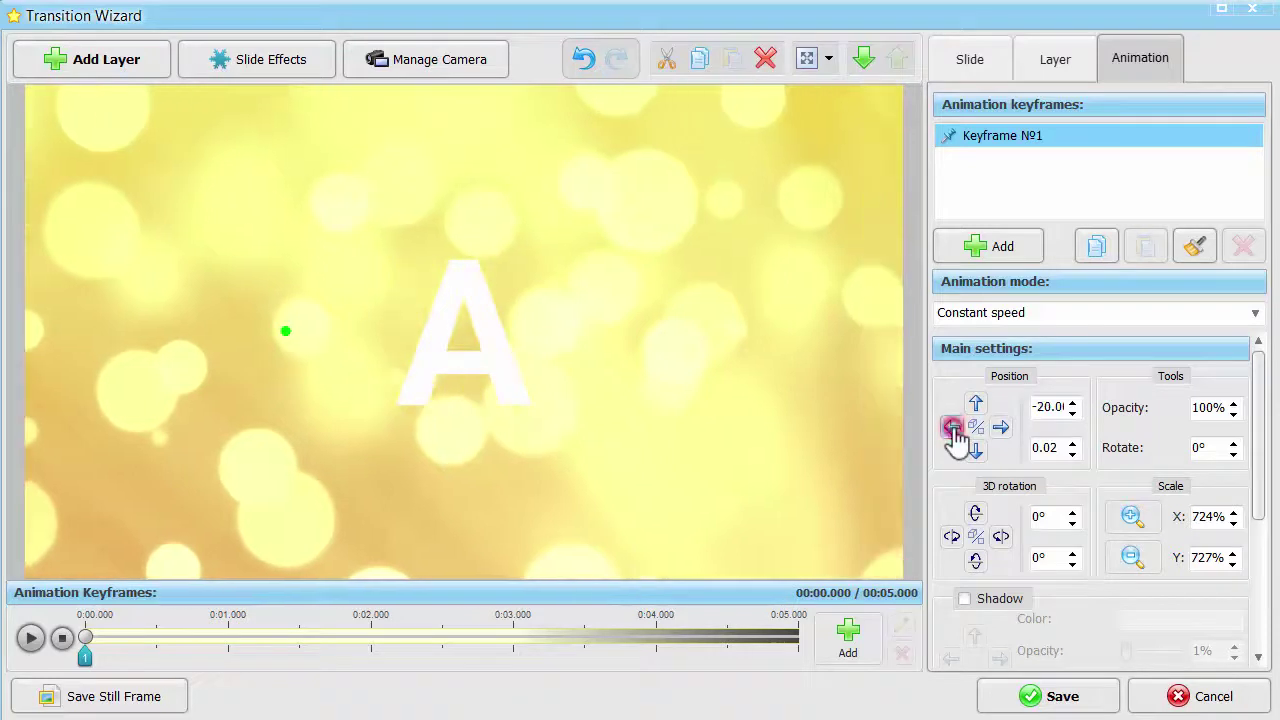
left_click(1205, 410)
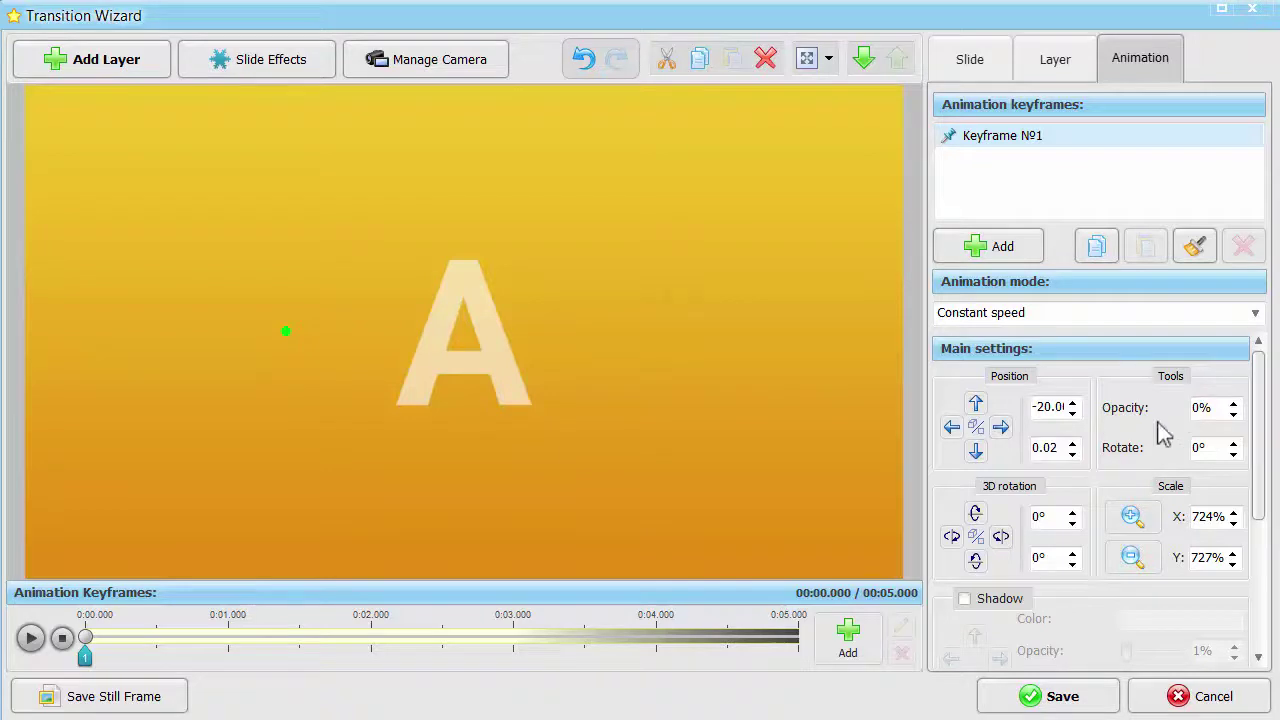
Add a keyframe at 0:01.030 with 50% opacity, X -8 and 670% scale
left_click(232, 637)
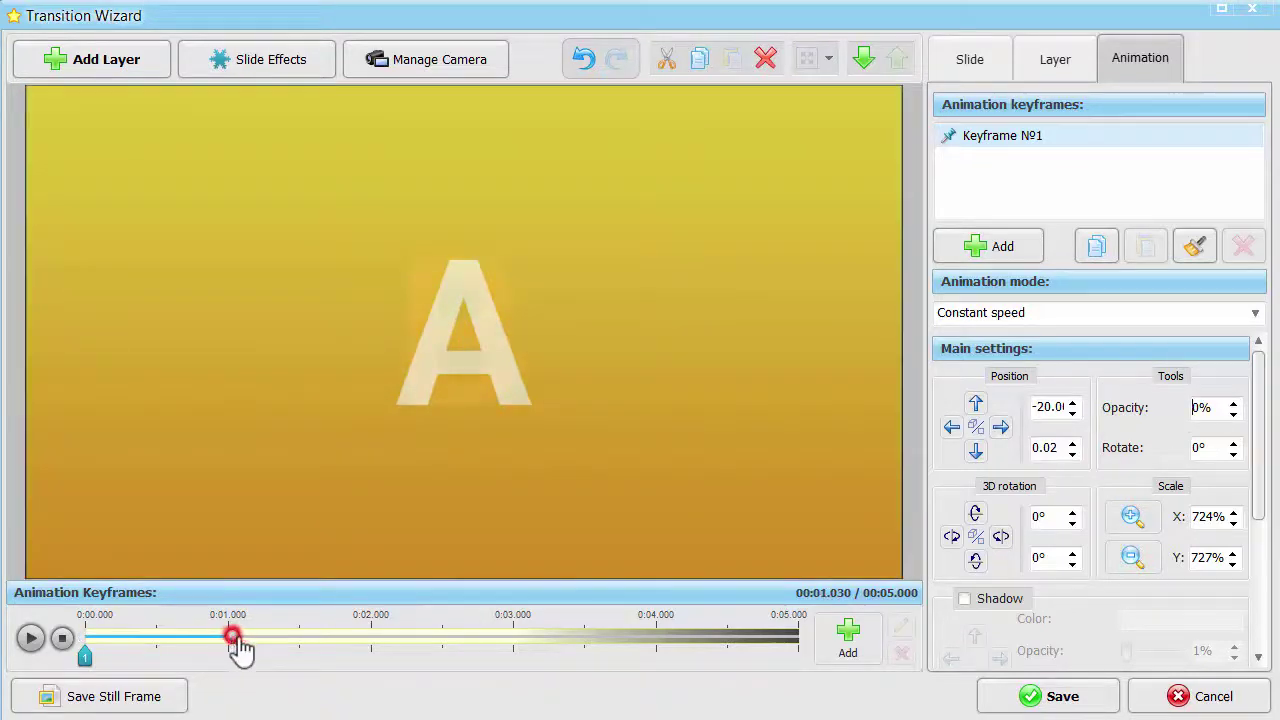
left_click(841, 650)
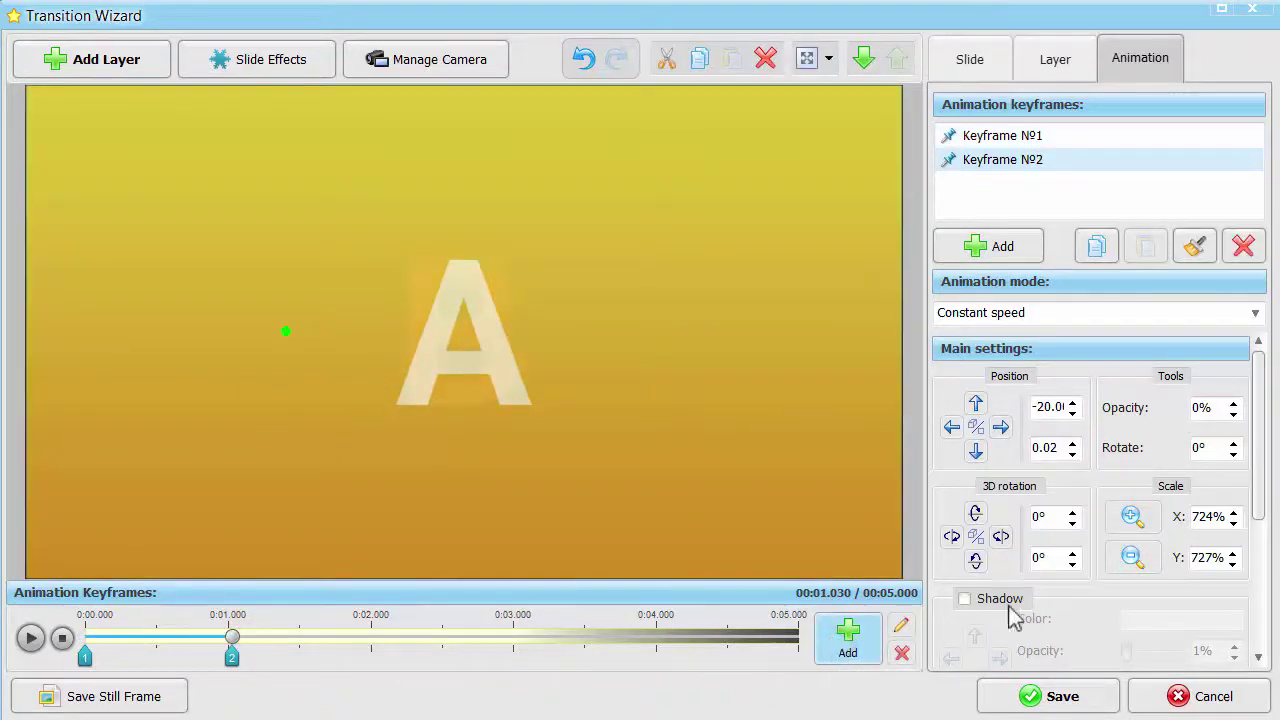
left_click(1199, 407)
type("5")
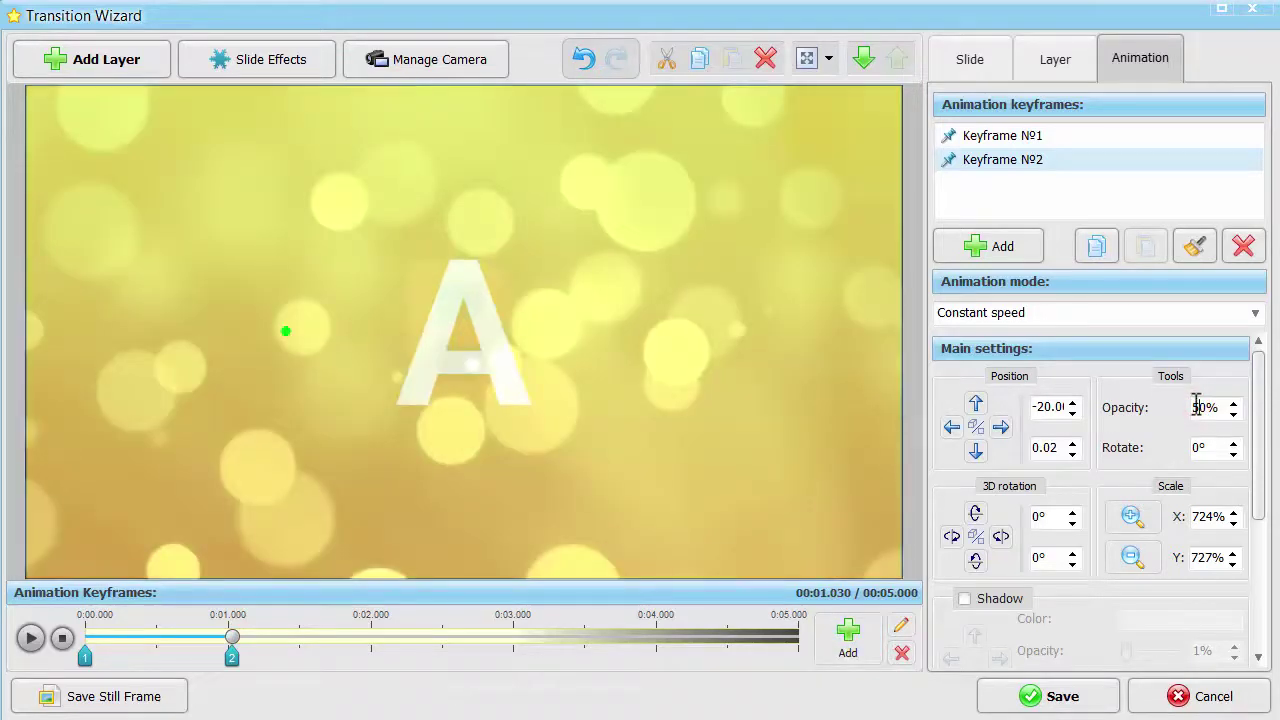
left_click(1001, 428)
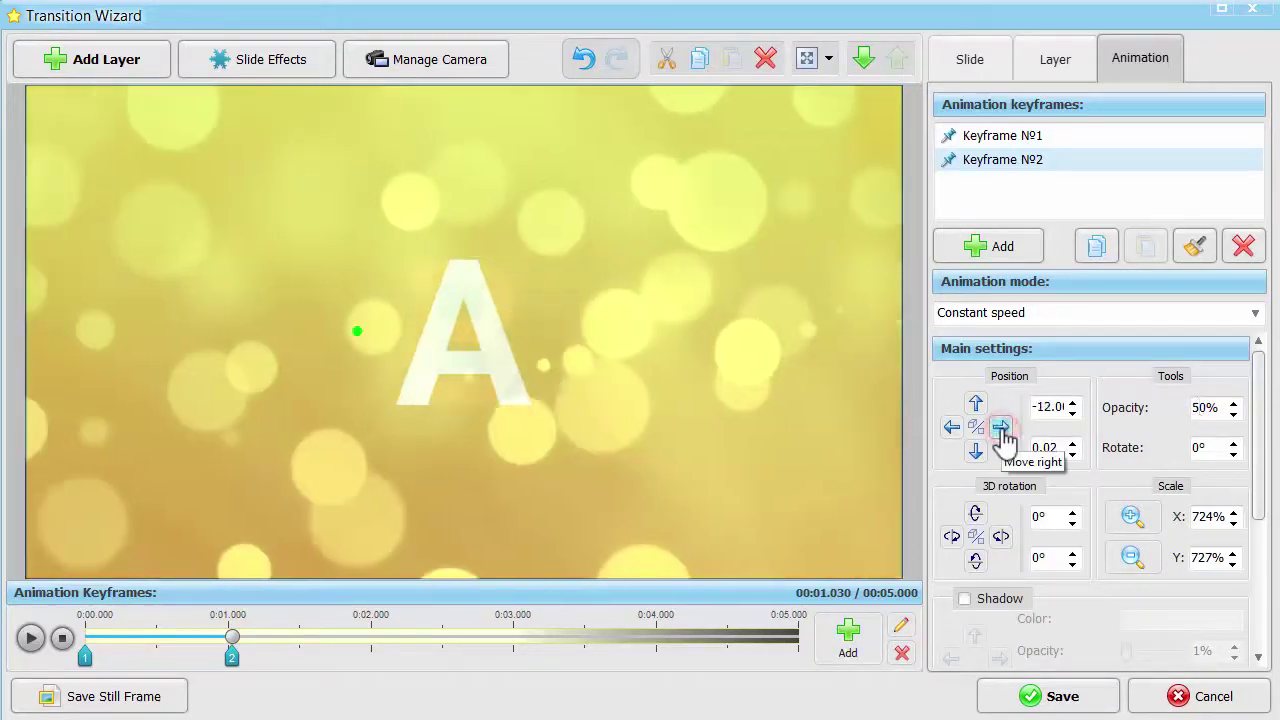
left_click(1001, 428)
left_click(1126, 561)
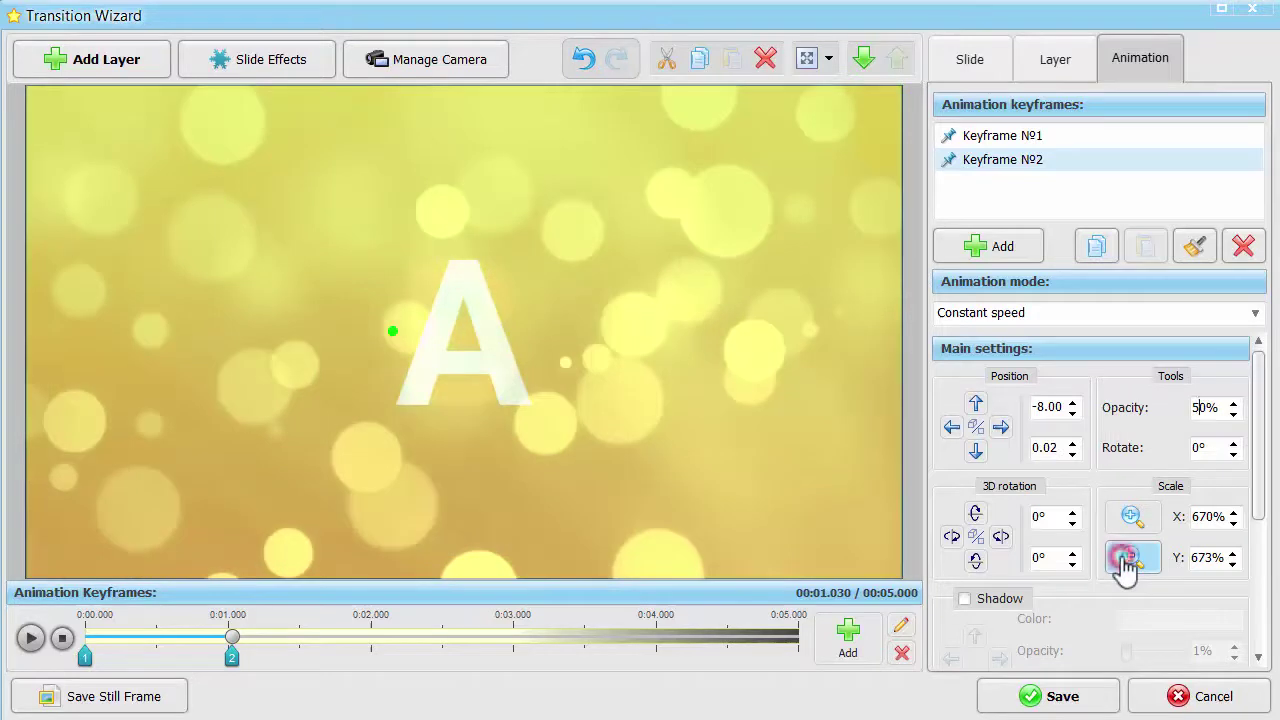
Add a third keyframe at 0:02.542, shifting the bokeh further right
left_click(448, 640)
left_click(838, 648)
left_click(1001, 428)
Set Keyframe 3 to X 8 with 100% opacity
left_click(1001, 428)
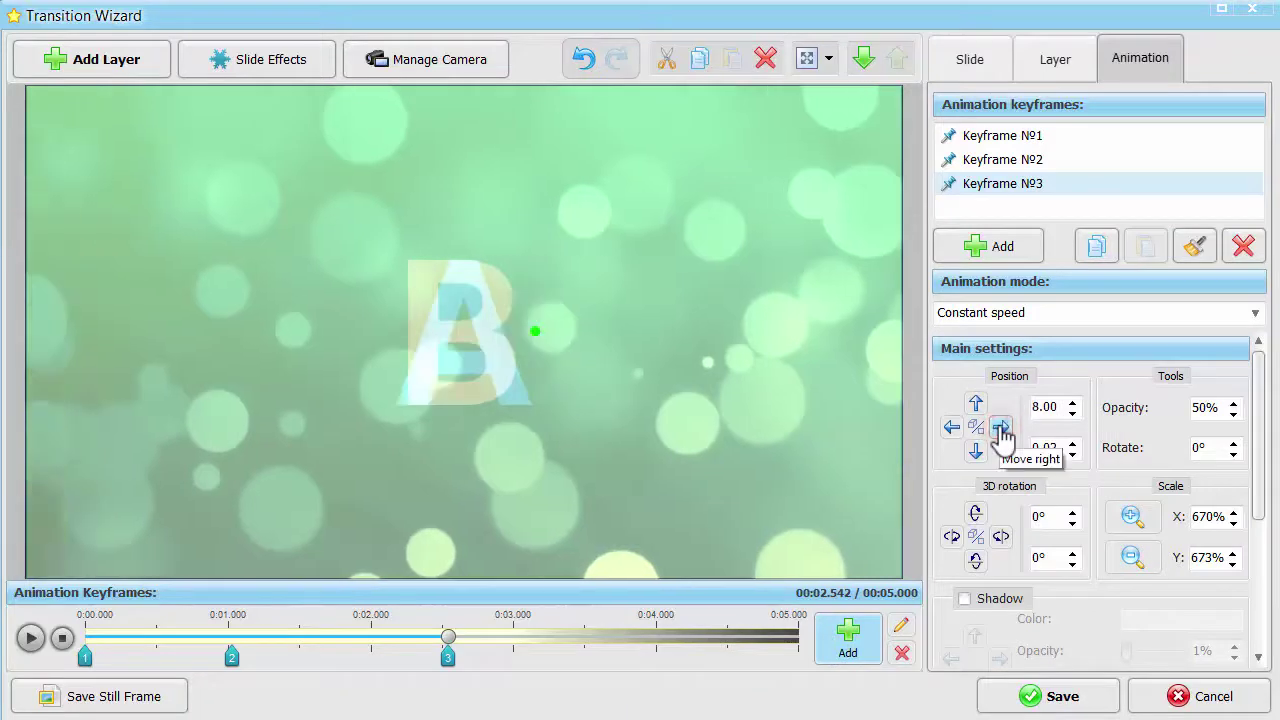
double_click(1196, 408)
type("100")
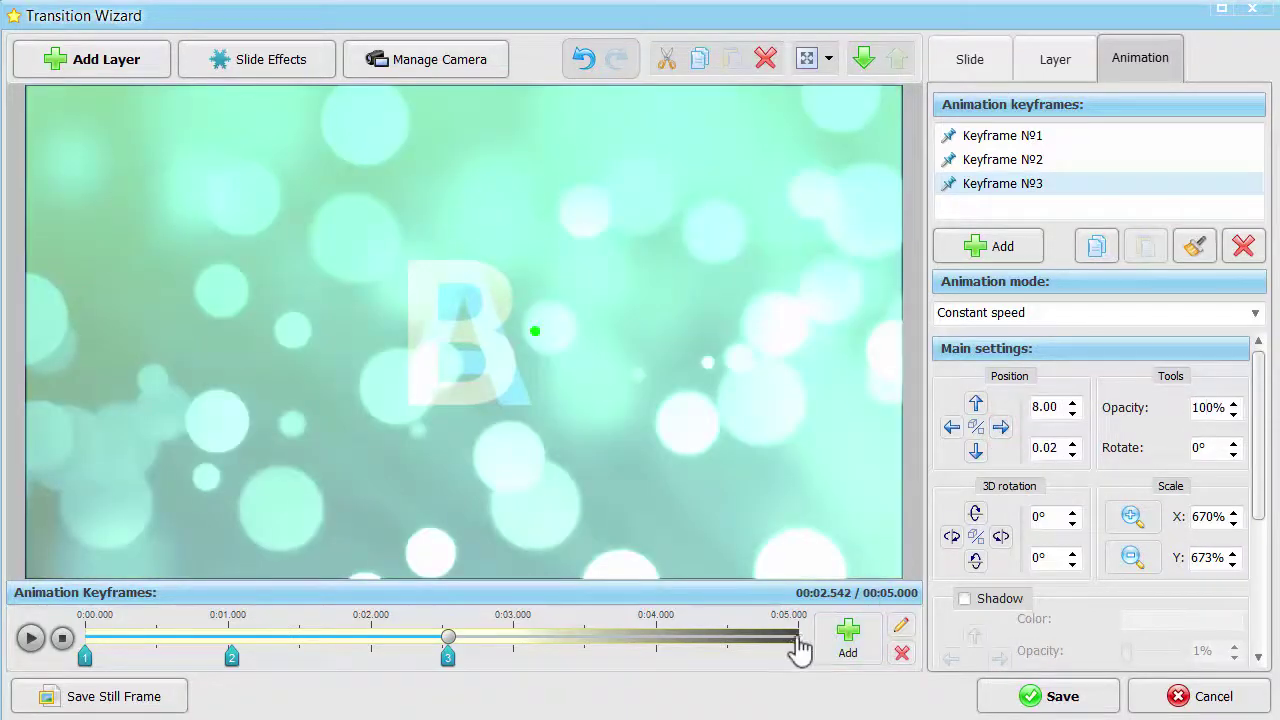
Add an end keyframe at position 20 / -3.98 with 0% opacity, then play the preview
left_click(798, 638)
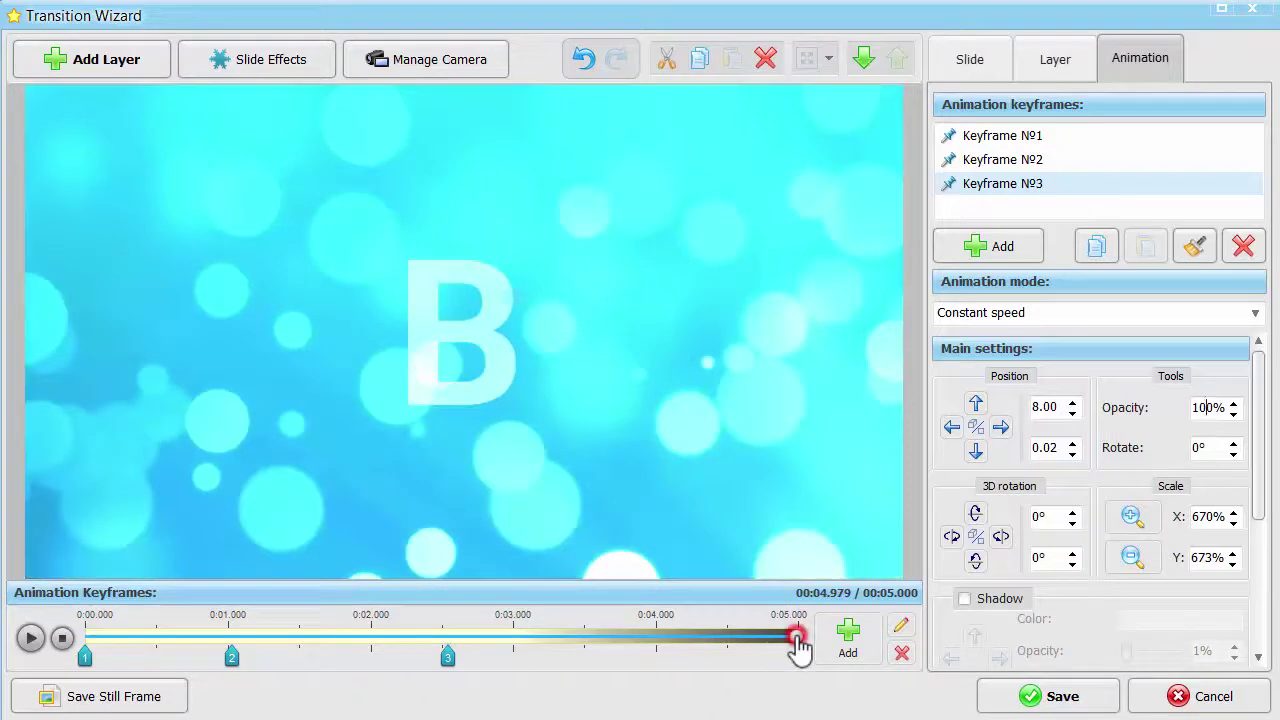
left_click(847, 638)
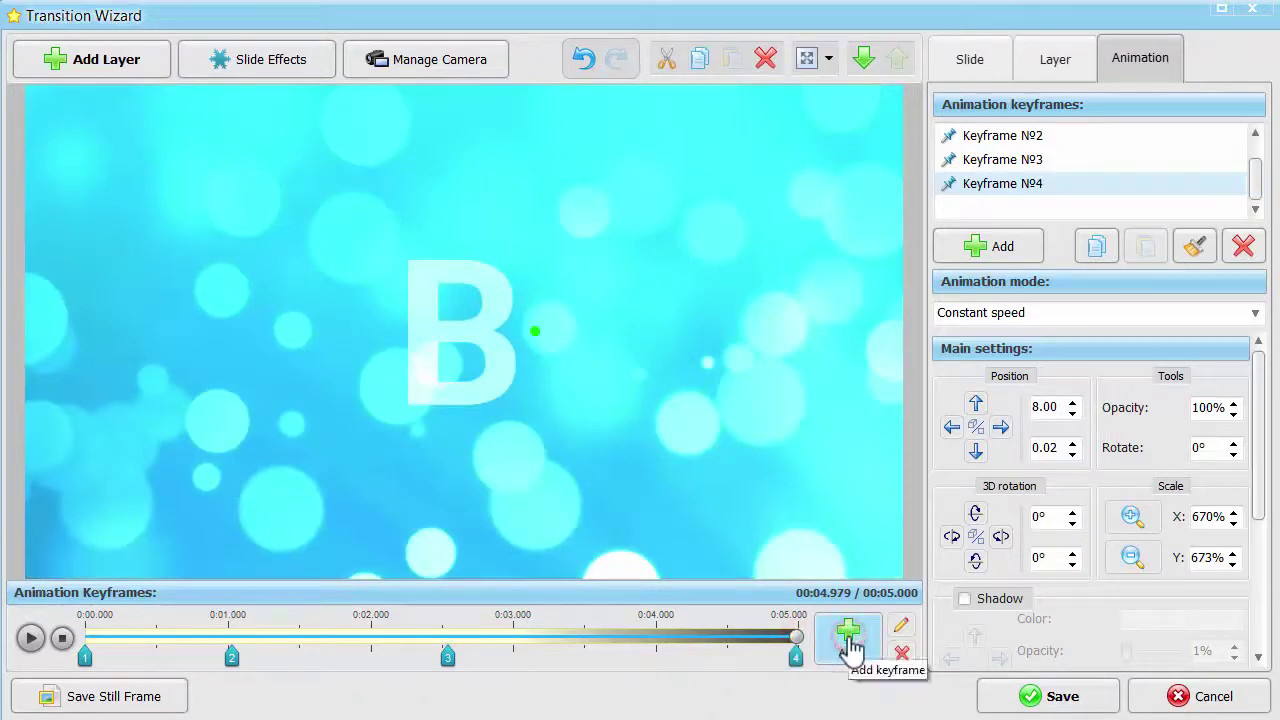
left_click(1002, 432)
left_click(1002, 432)
left_click(975, 404)
left_click(1000, 427)
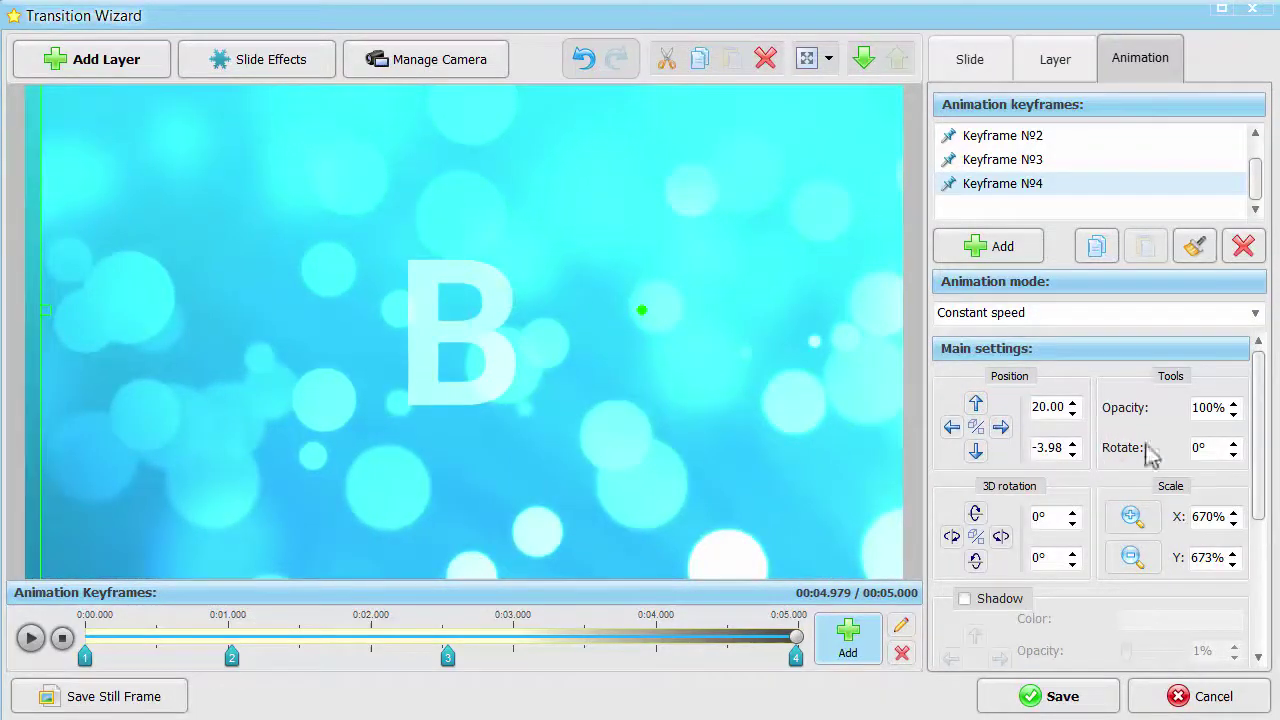
left_click_drag(1210, 412, 1190, 414)
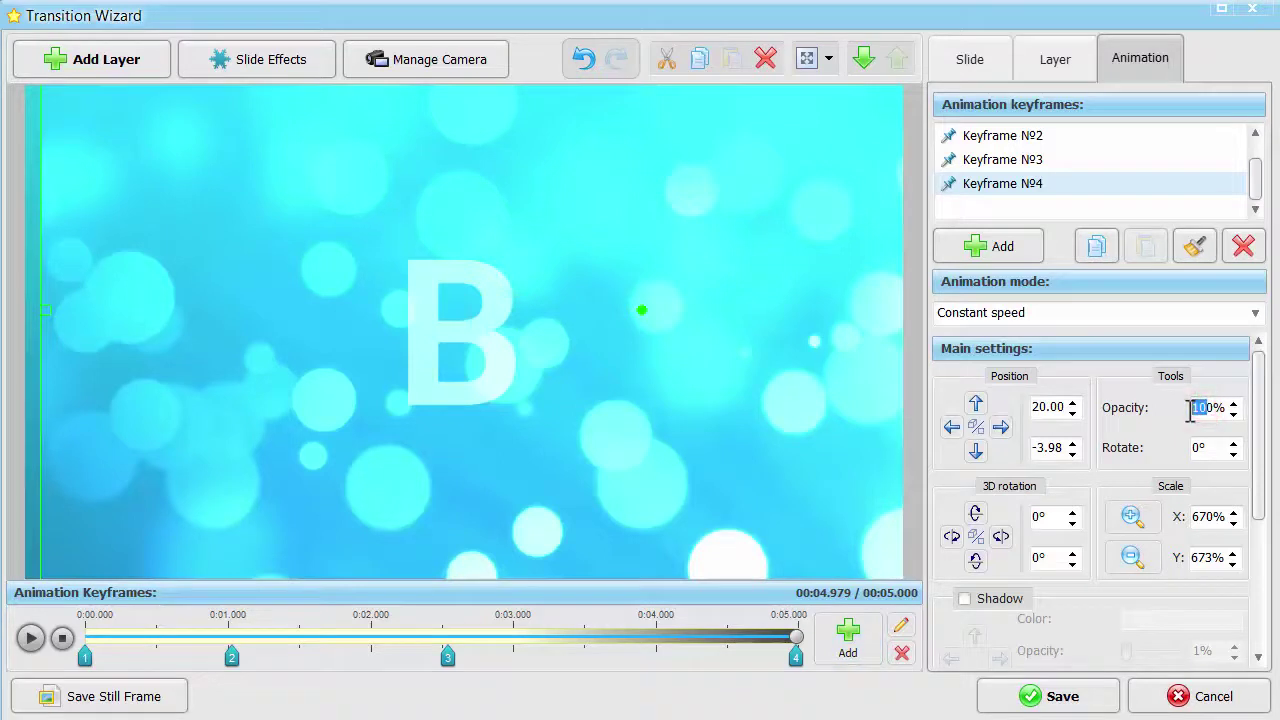
type("0")
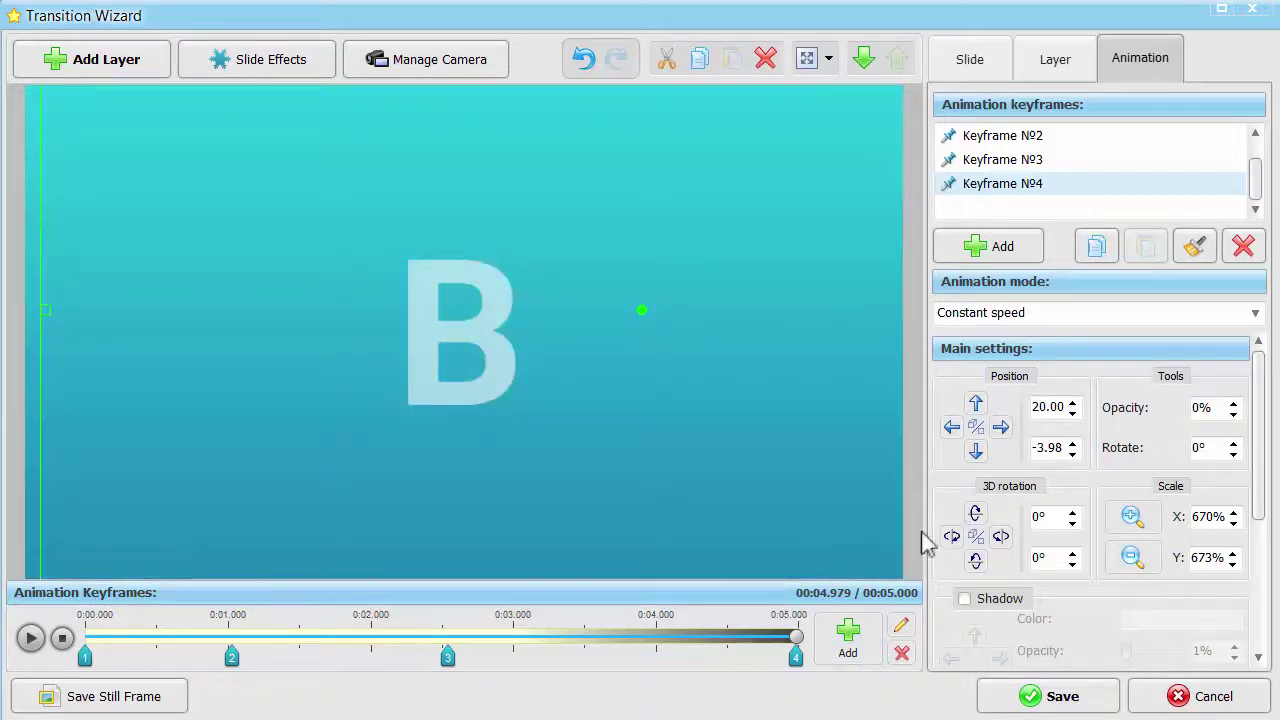
left_click(62, 637)
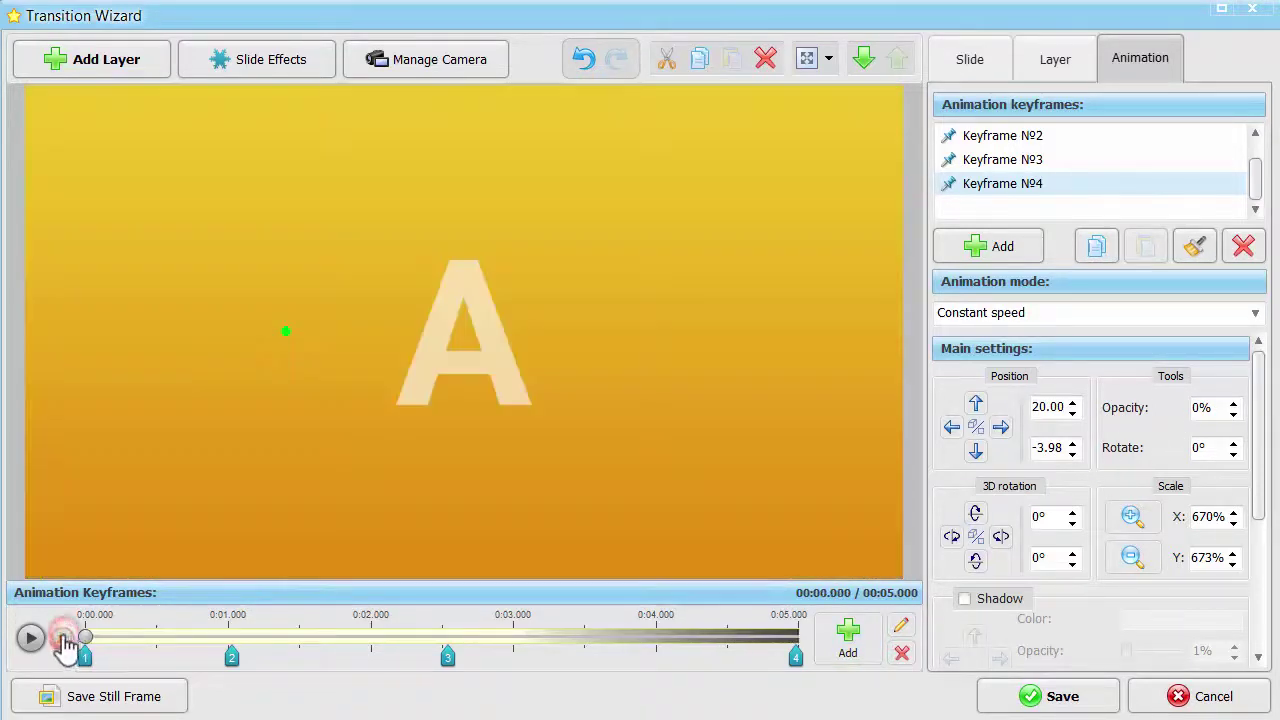
left_click(31, 638)
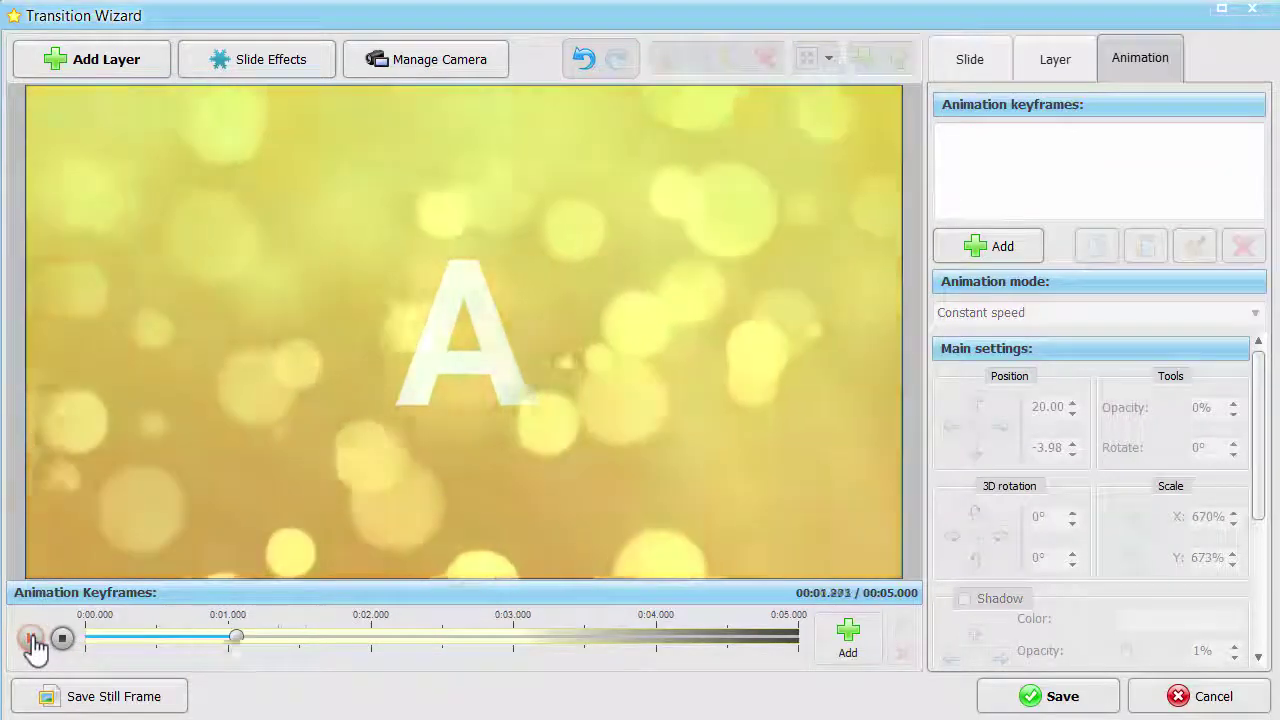